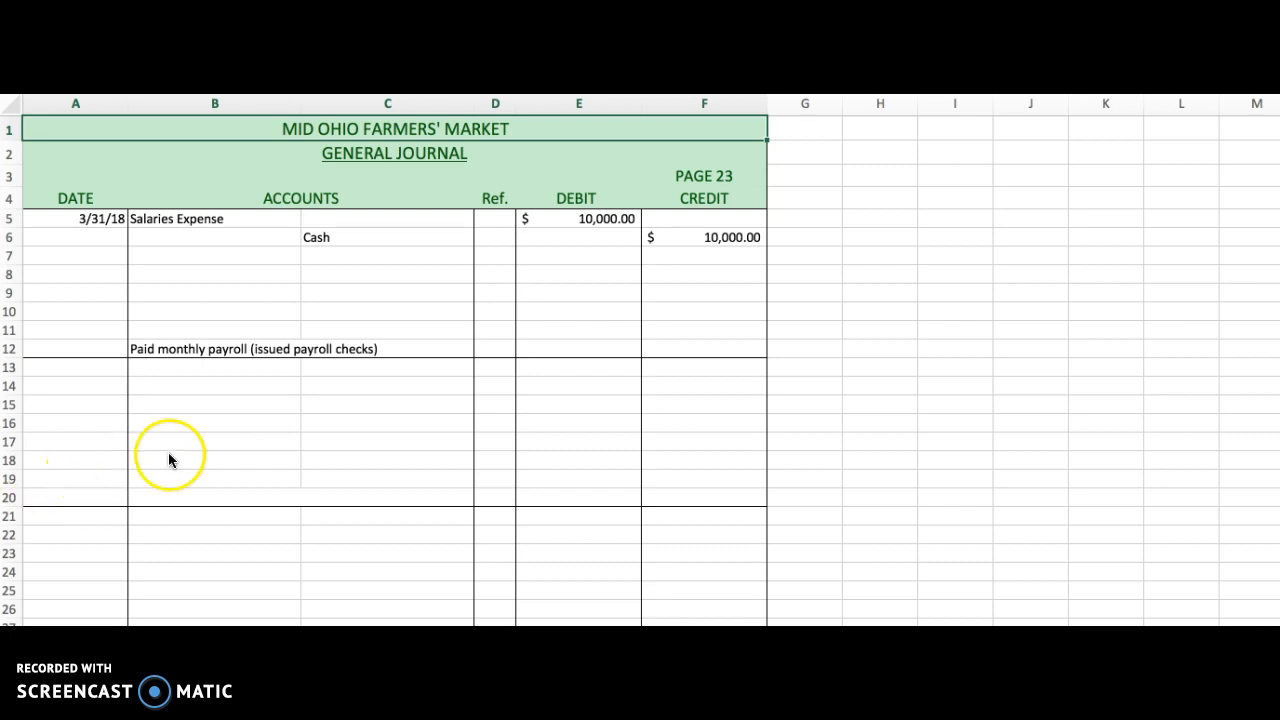
Clear the Cash account name from cell C6 of the journal entry.
click(373, 237)
double_click(373, 237)
key(BackSpace)
key(BackSpace)
key(BackSpace)
key(BackSpace)
key(Return)
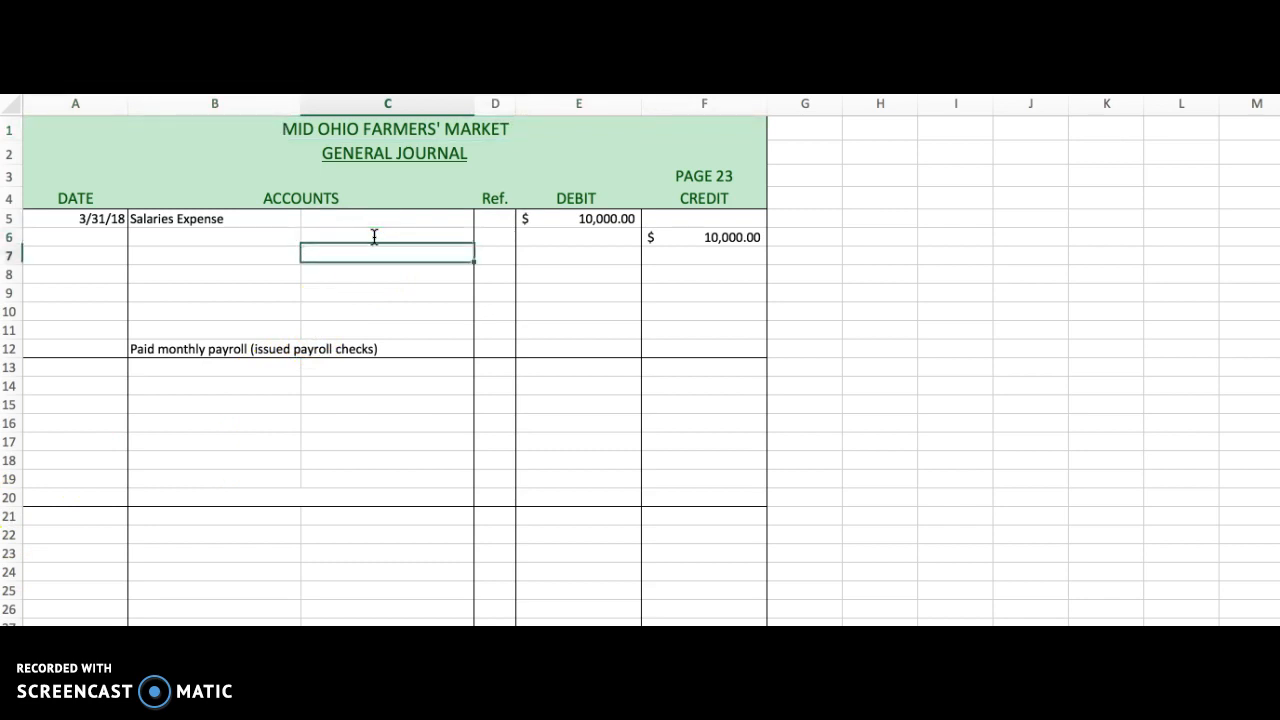
Delete the 10,000.00 credit amount in cell F6.
key(Up)
key(Right)
key(Right)
key(Right)
key(Right)
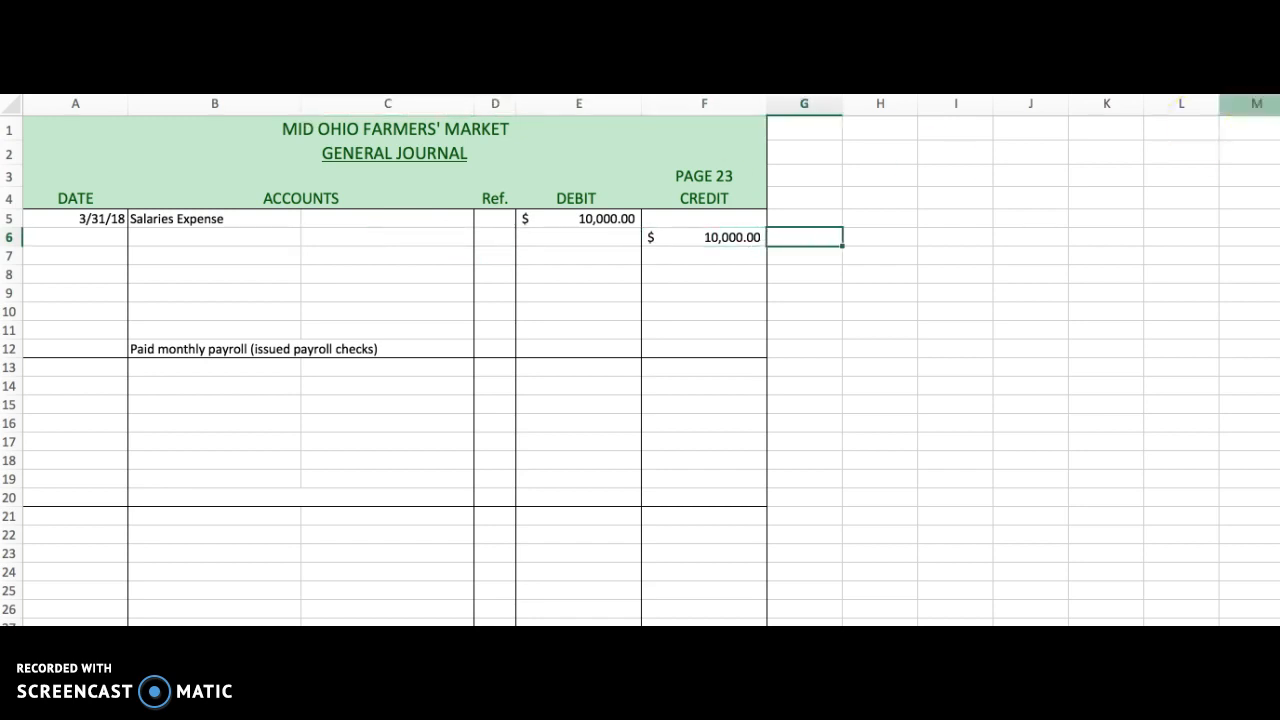
key(Left)
key(Delete)
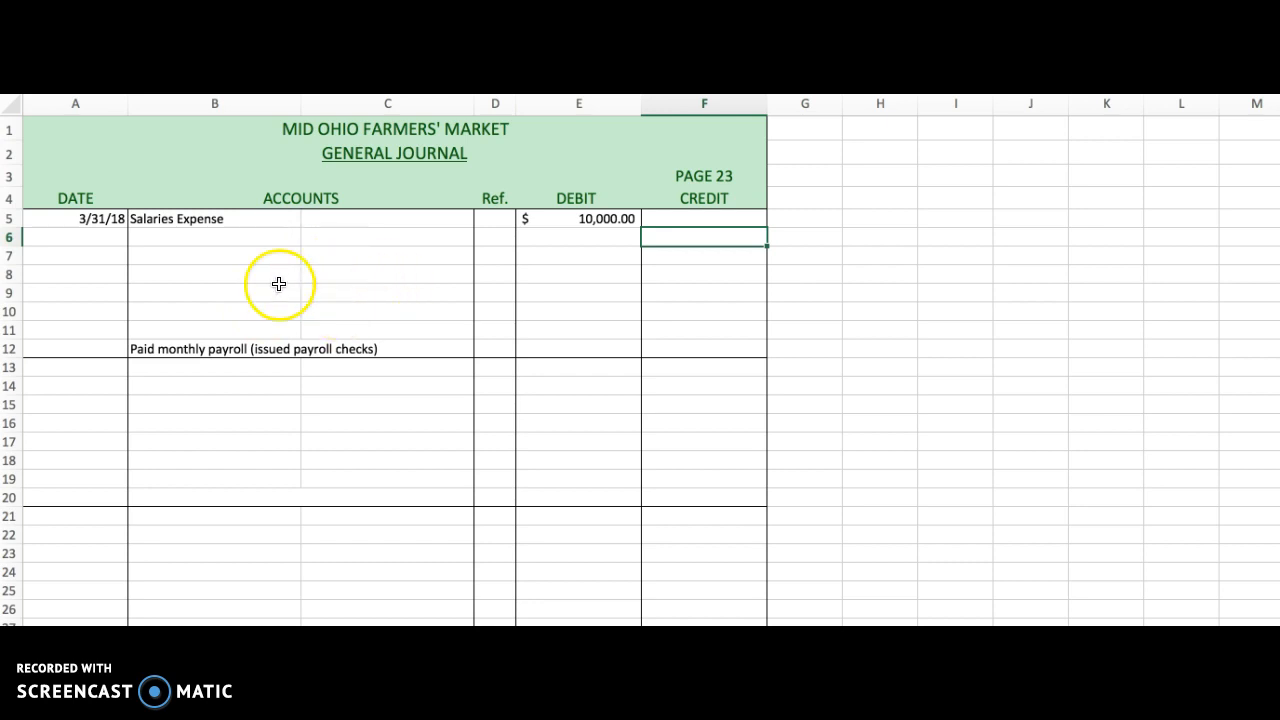
Enter Fed. Income Tax Payable as the credited account in cell C6.
click(183, 218)
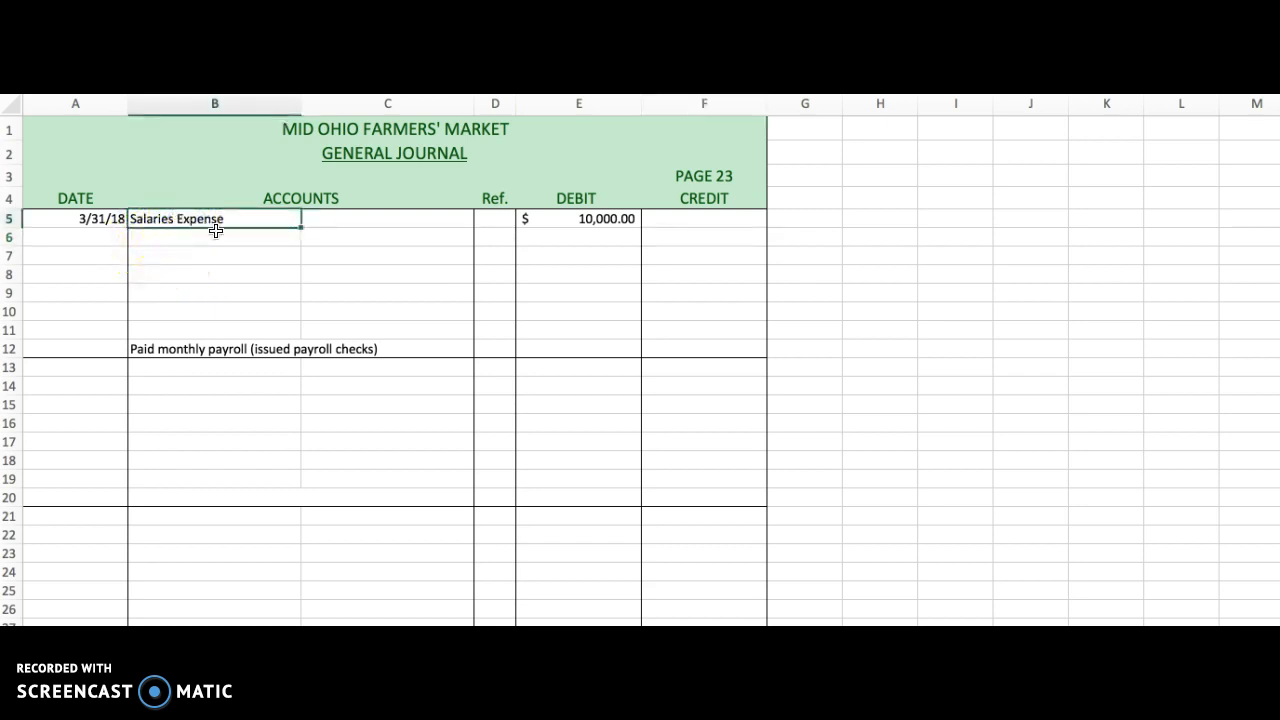
click(603, 229)
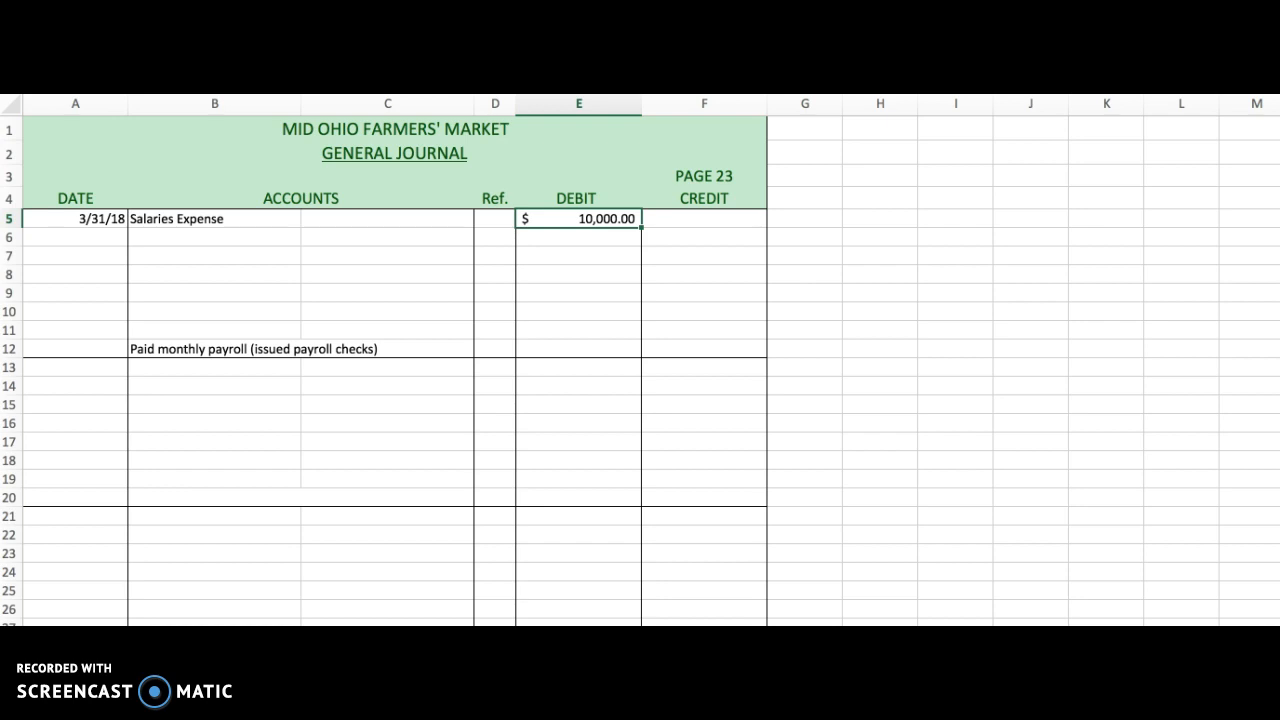
double_click(391, 237)
text(Fed.)
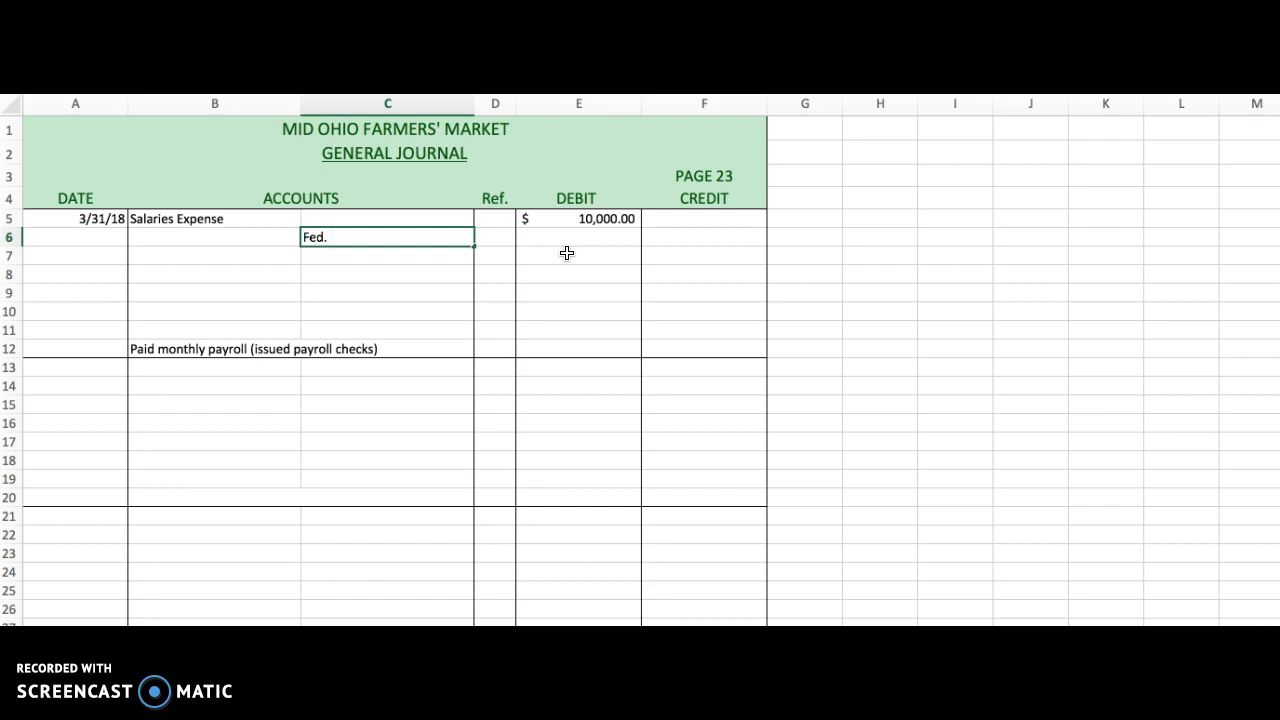
text( Income Tax Payable)
key(Return)
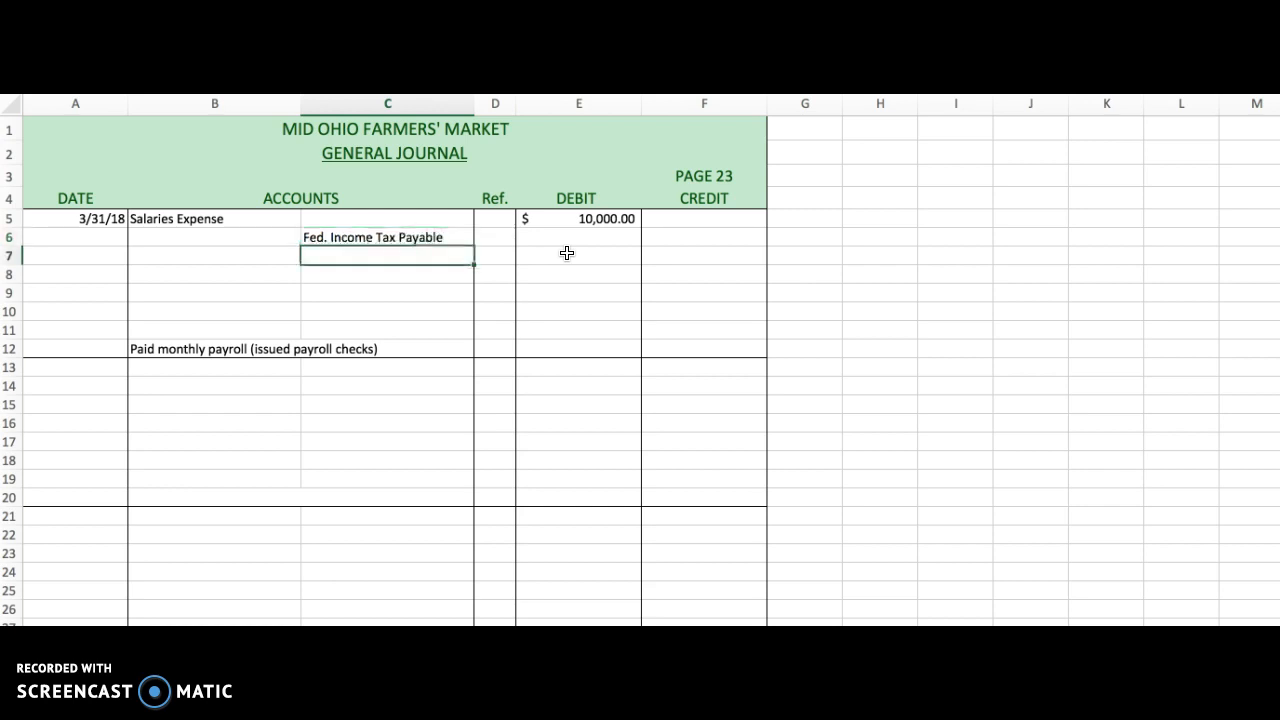
Enter a credit of 1000 for Fed. Income Tax Payable in cell F6.
key(Up)
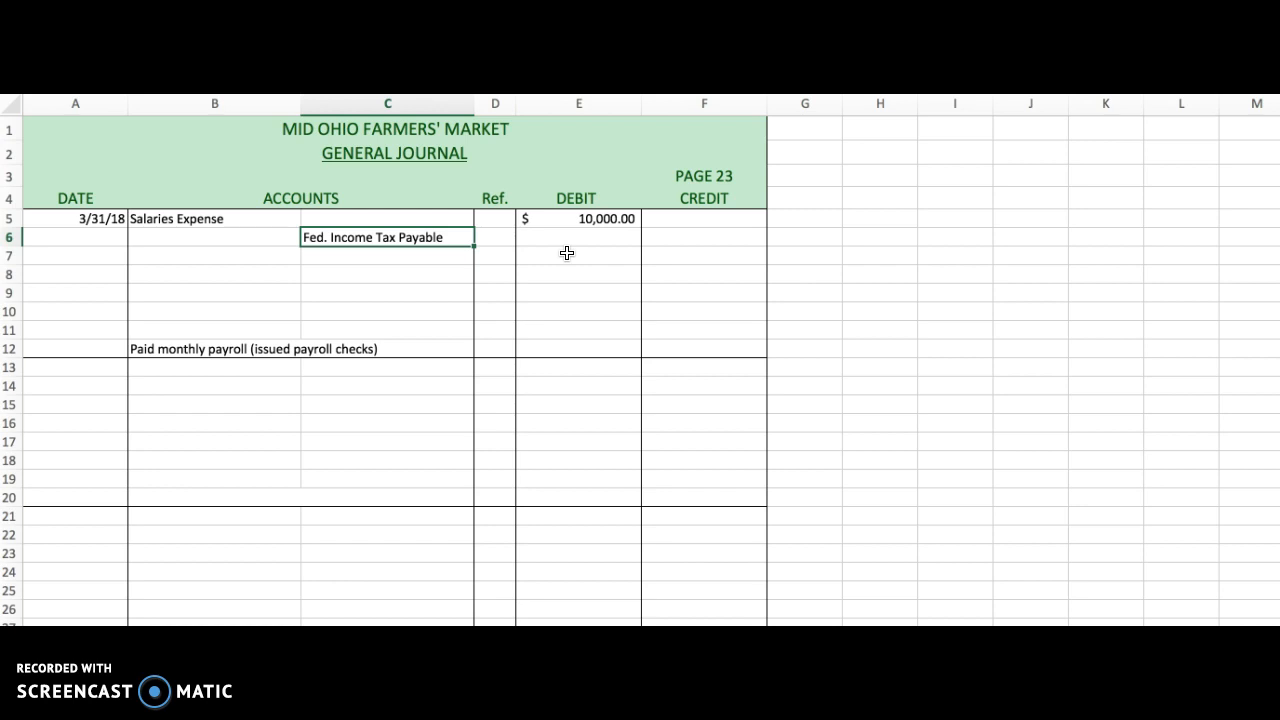
key(Tab)
key(Tab)
key(Tab)
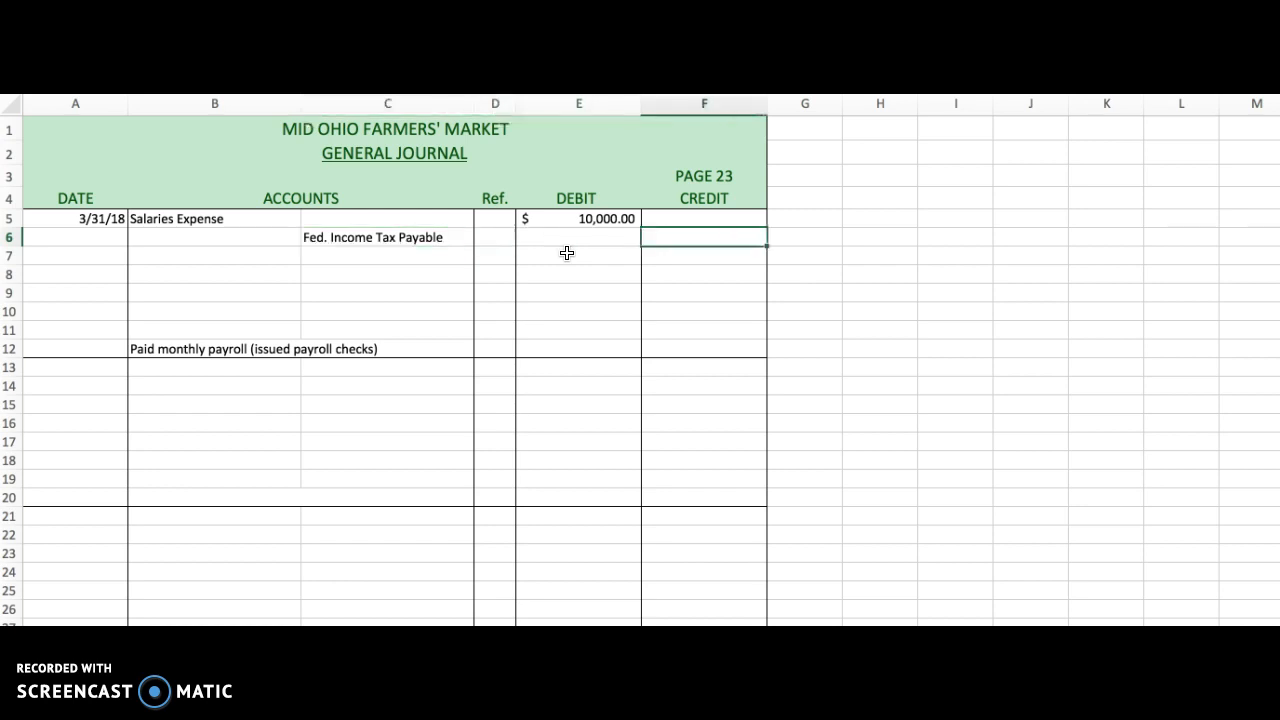
text(1000)
key(Return)
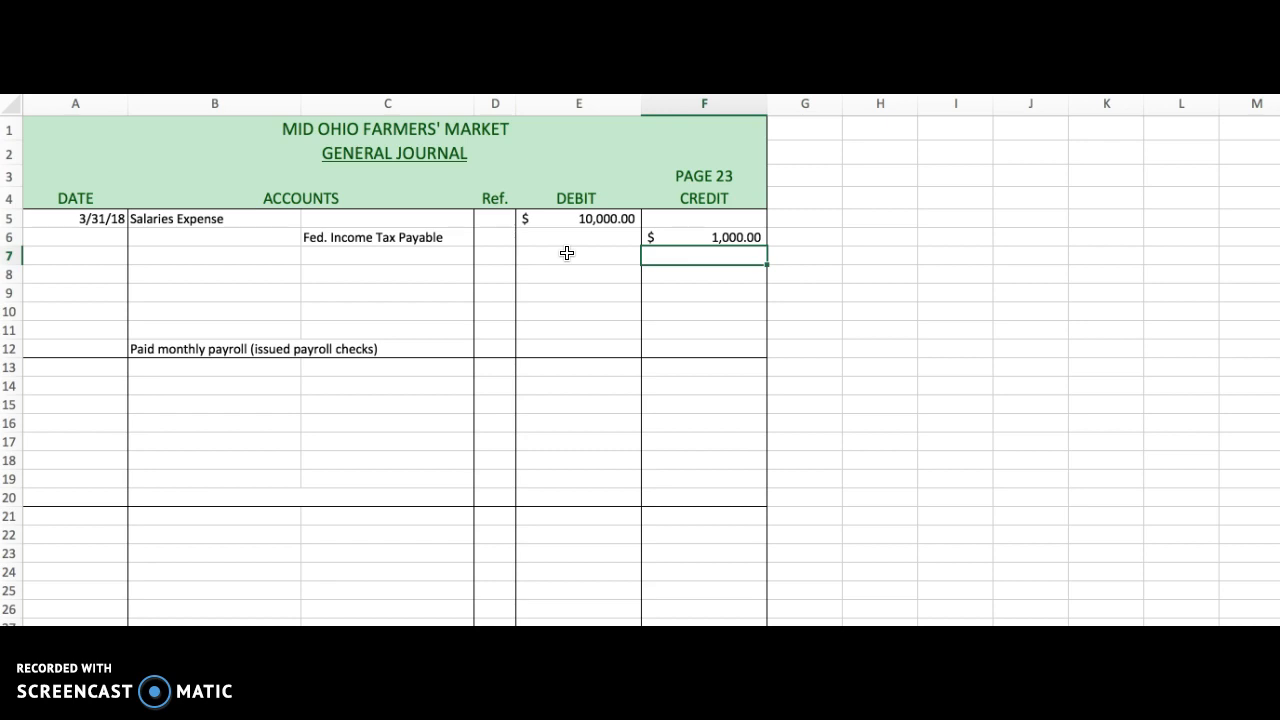
Enter State Income Tax Payable as the next credited account in cell C7.
key(Up)
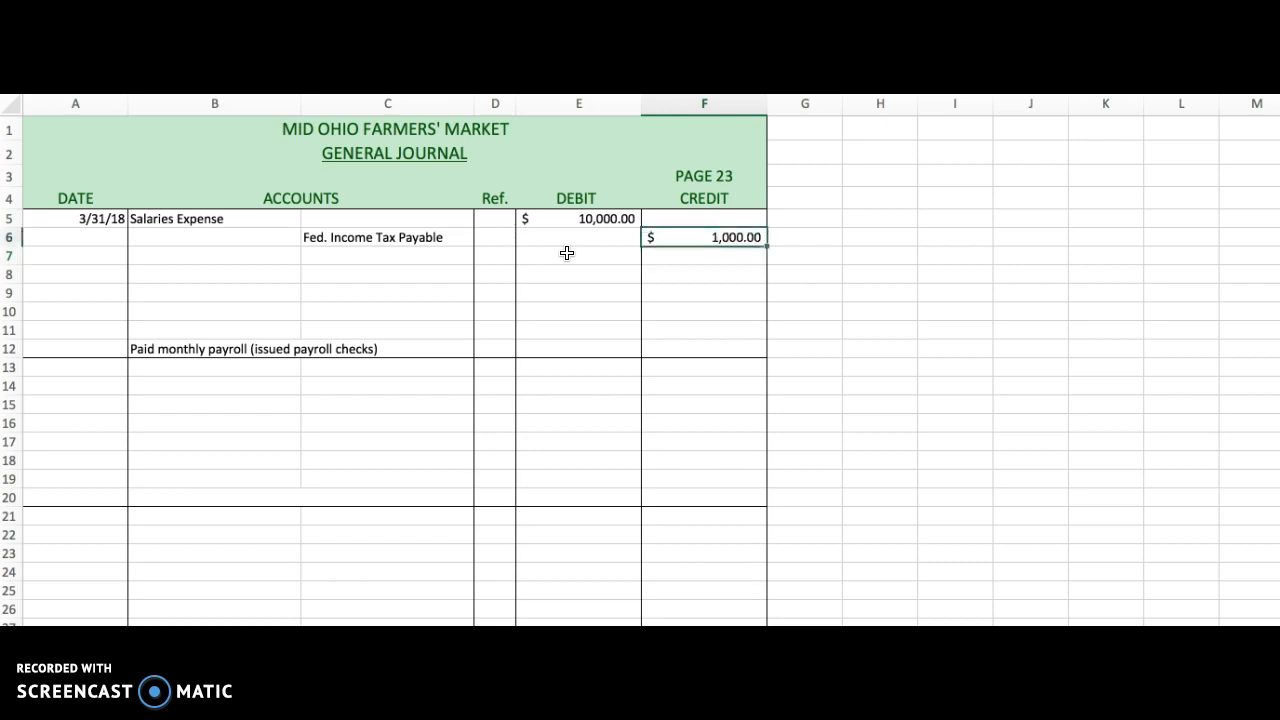
click(393, 237)
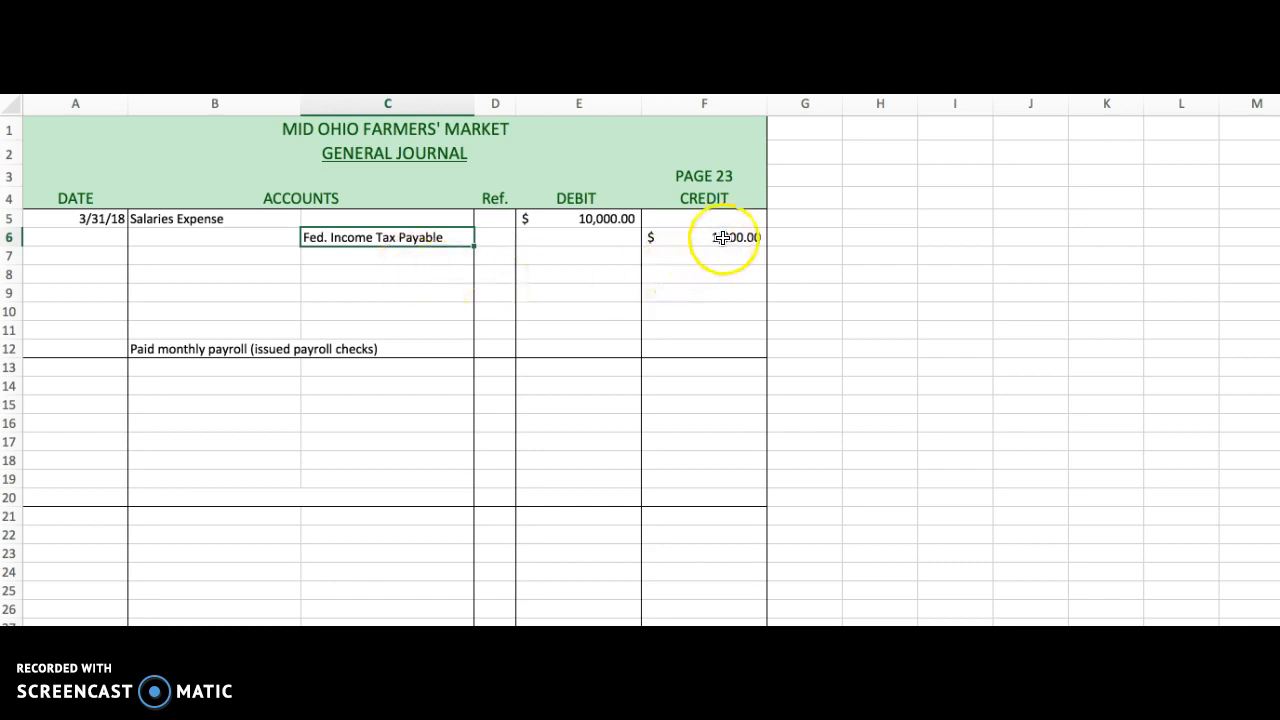
click(367, 254)
text(S)
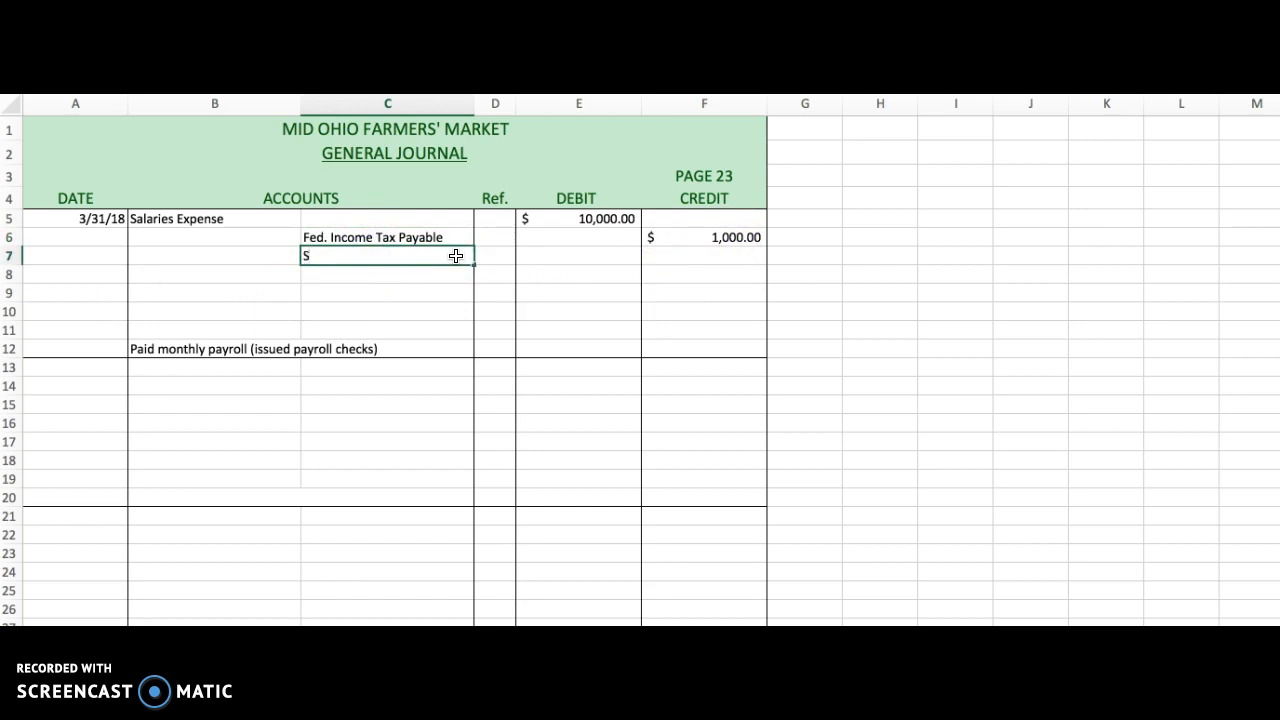
text(tate Income Tax Payable)
key(Return)
Enter a credit of 700 for State Income Tax Payable in cell F7.
click(456, 256)
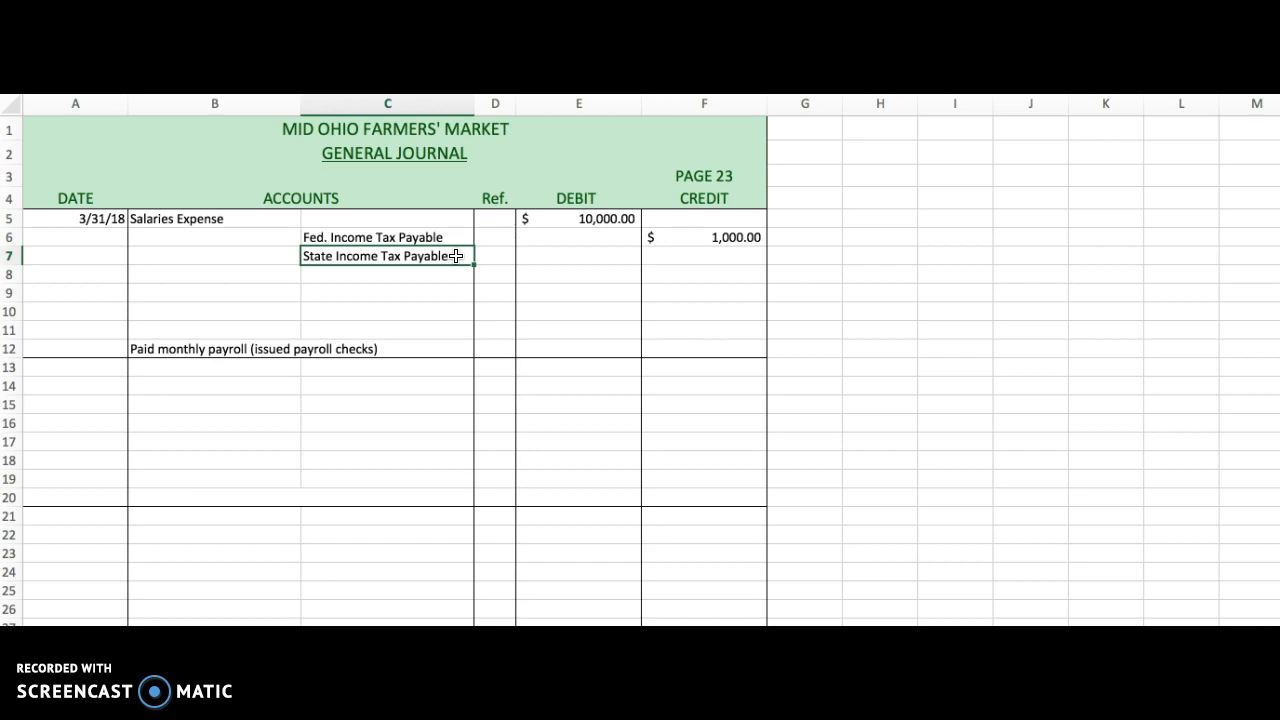
key(Tab)
key(Tab)
key(Tab)
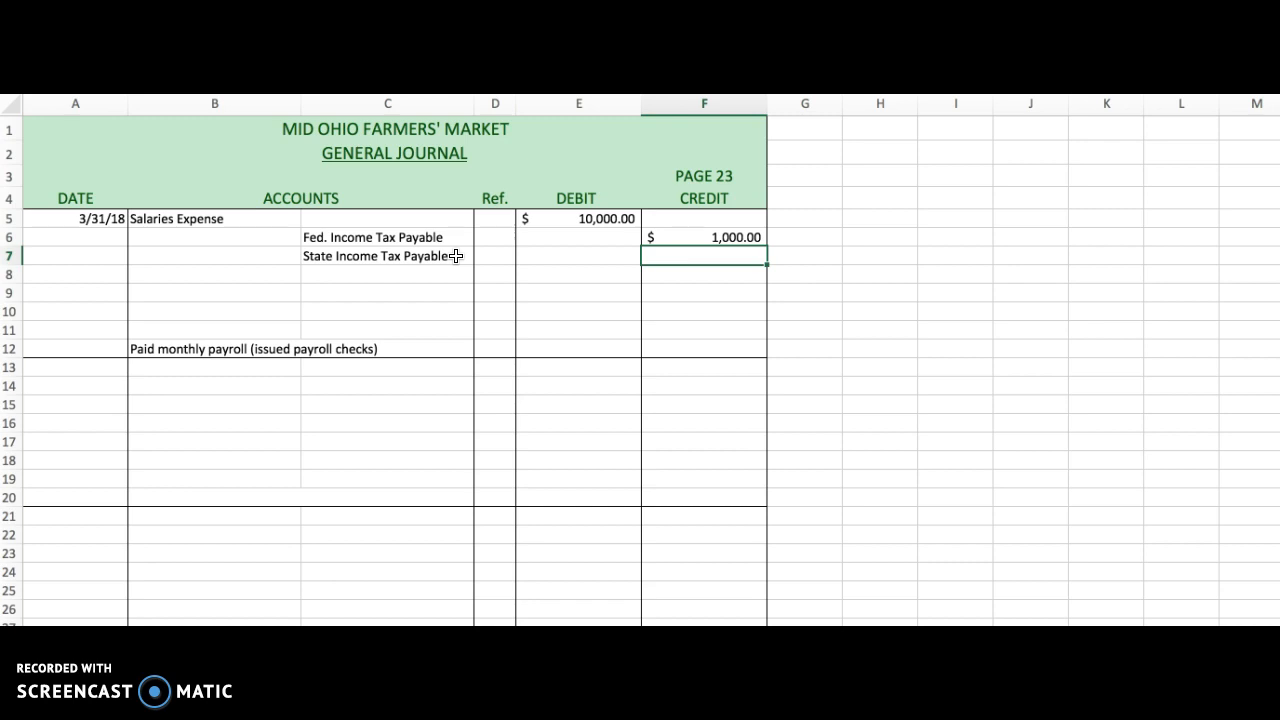
text(700)
key(Return)
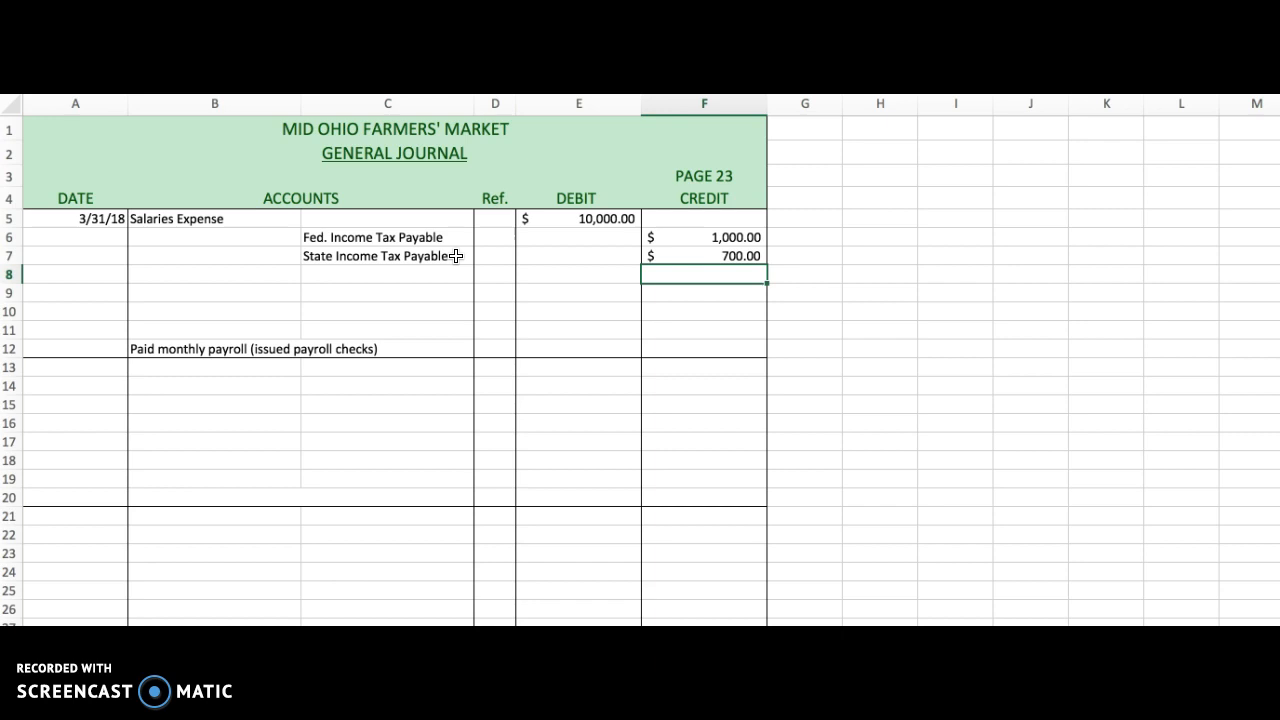
Enter F.I.C.A. Tax Payable as the credited account in cell C8, correcting the misspelled ending.
key(Up)
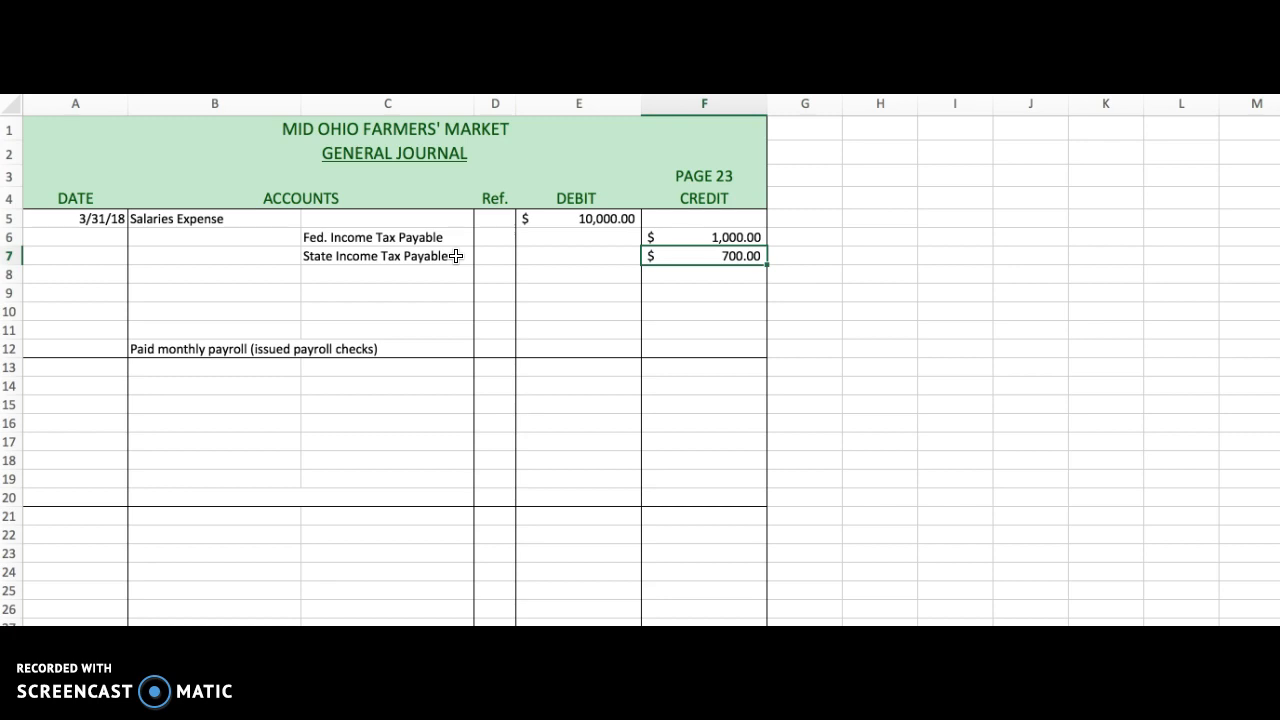
key(Return)
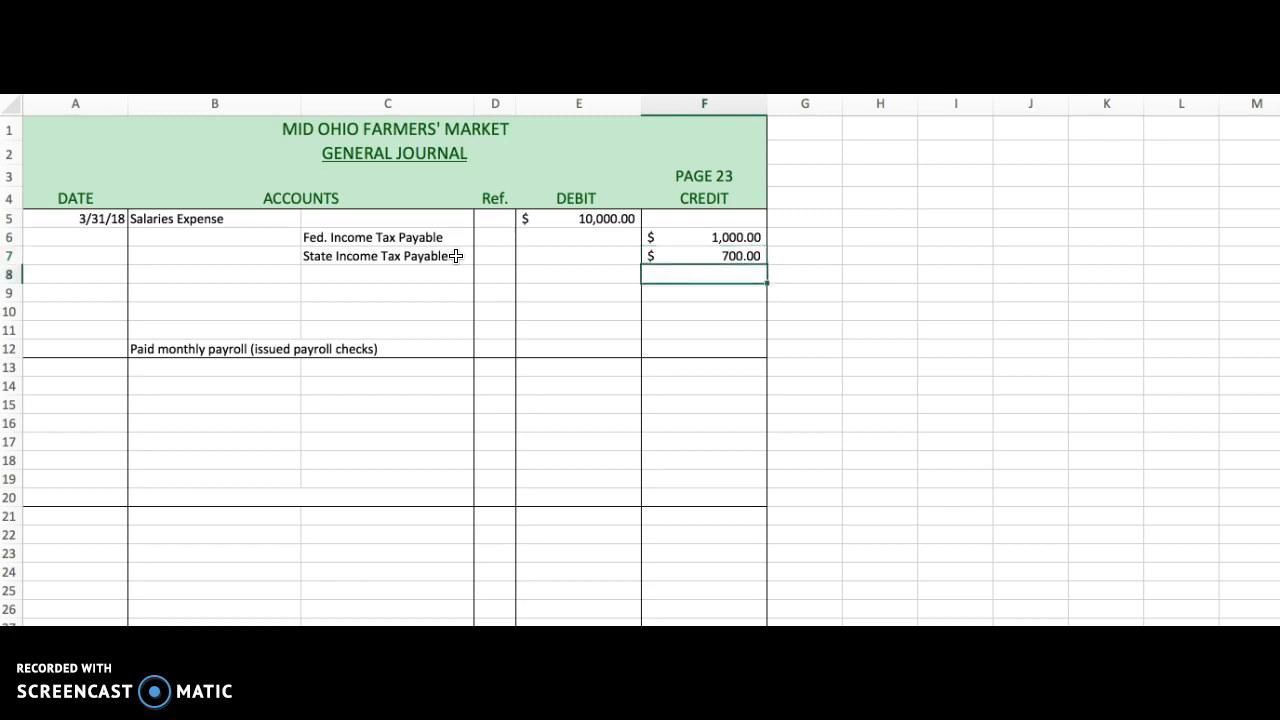
key(Left)
key(Left)
key(Left)
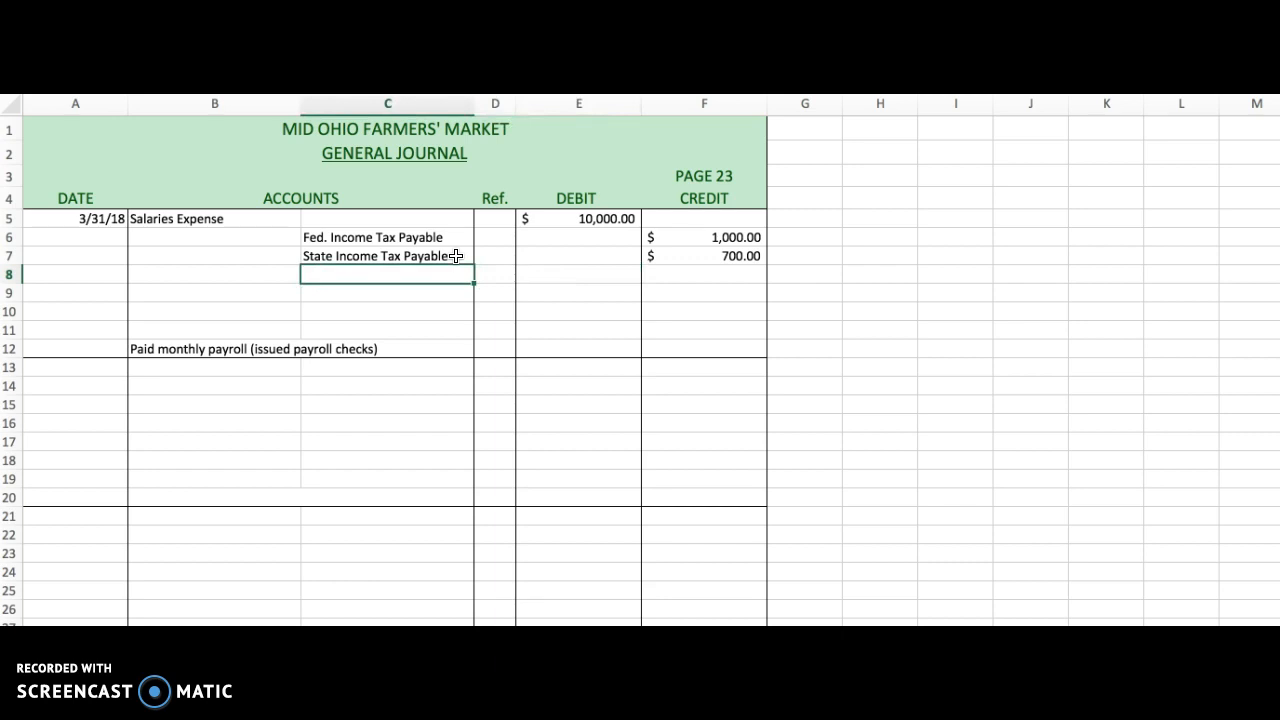
text(F.I.C.A. Tax PyBLE)
key(Return)
key(Up)
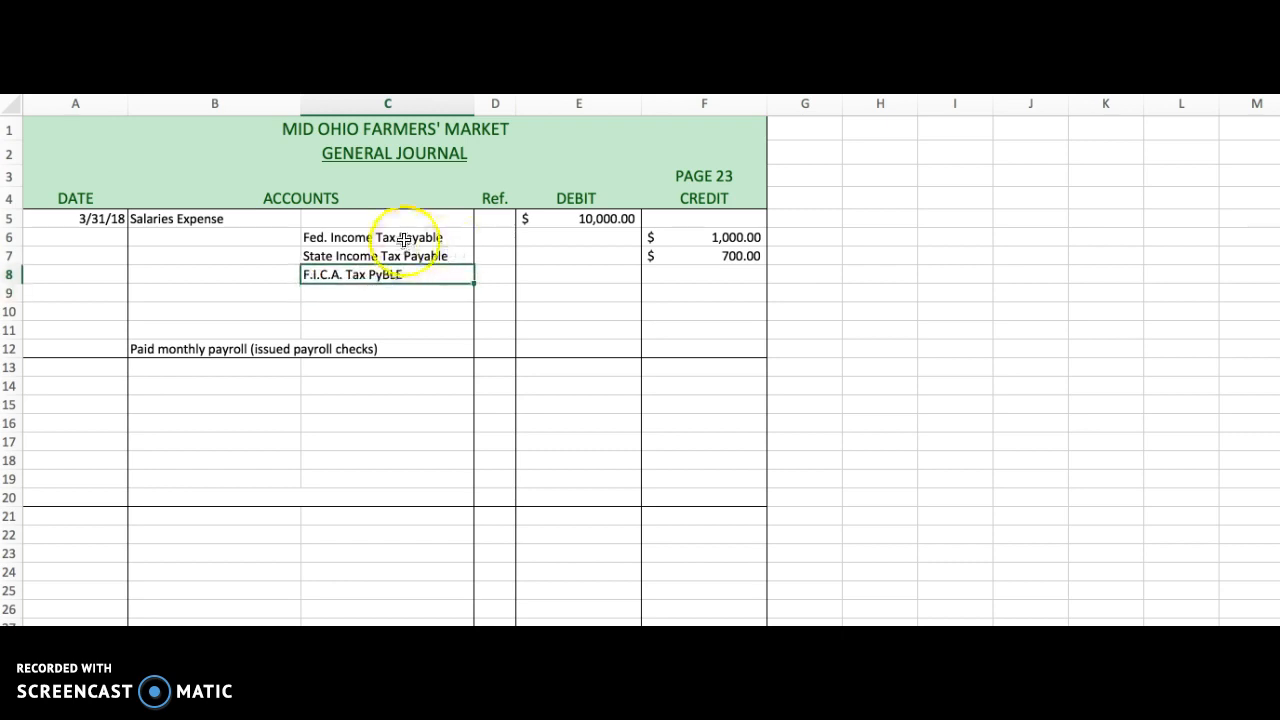
key(BackSpace)
key(BackSpace)
key(BackSpace)
key(BackSpace)
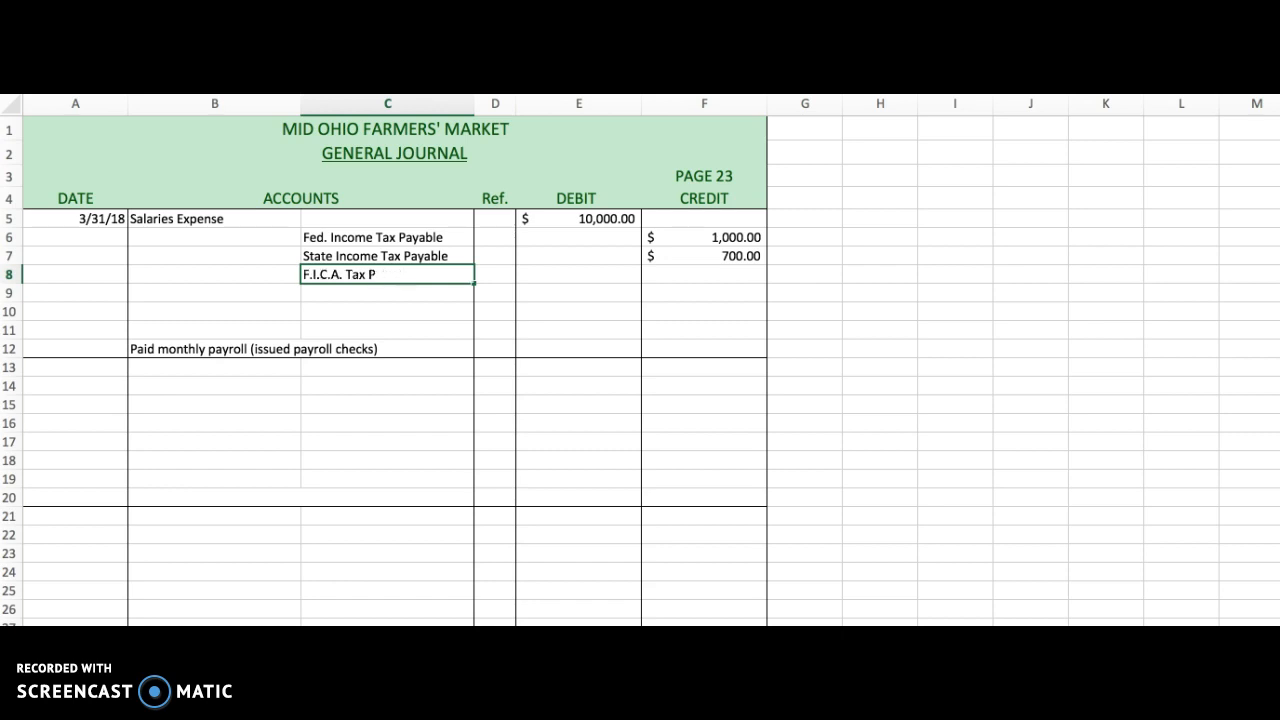
text(ayable)
key(Return)
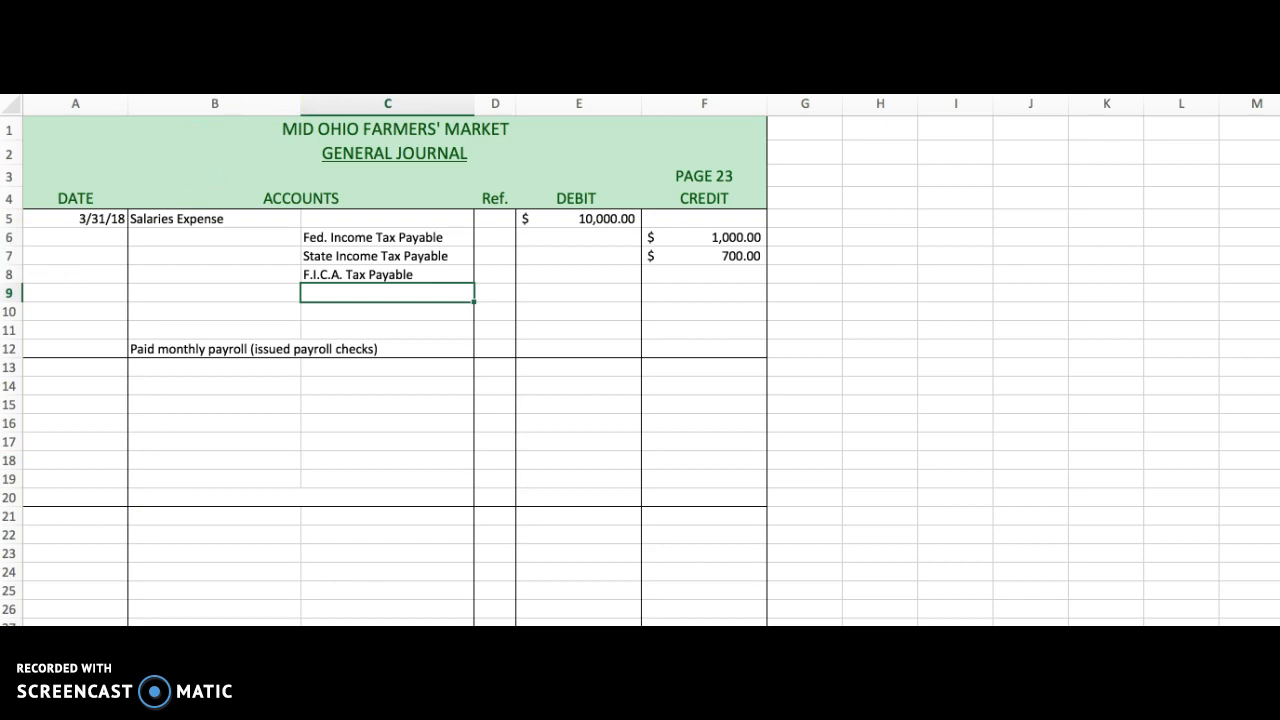
Enter a credit of 1,530.00 for F.I.C.A. Tax Payable in cell F8.
click(412, 273)
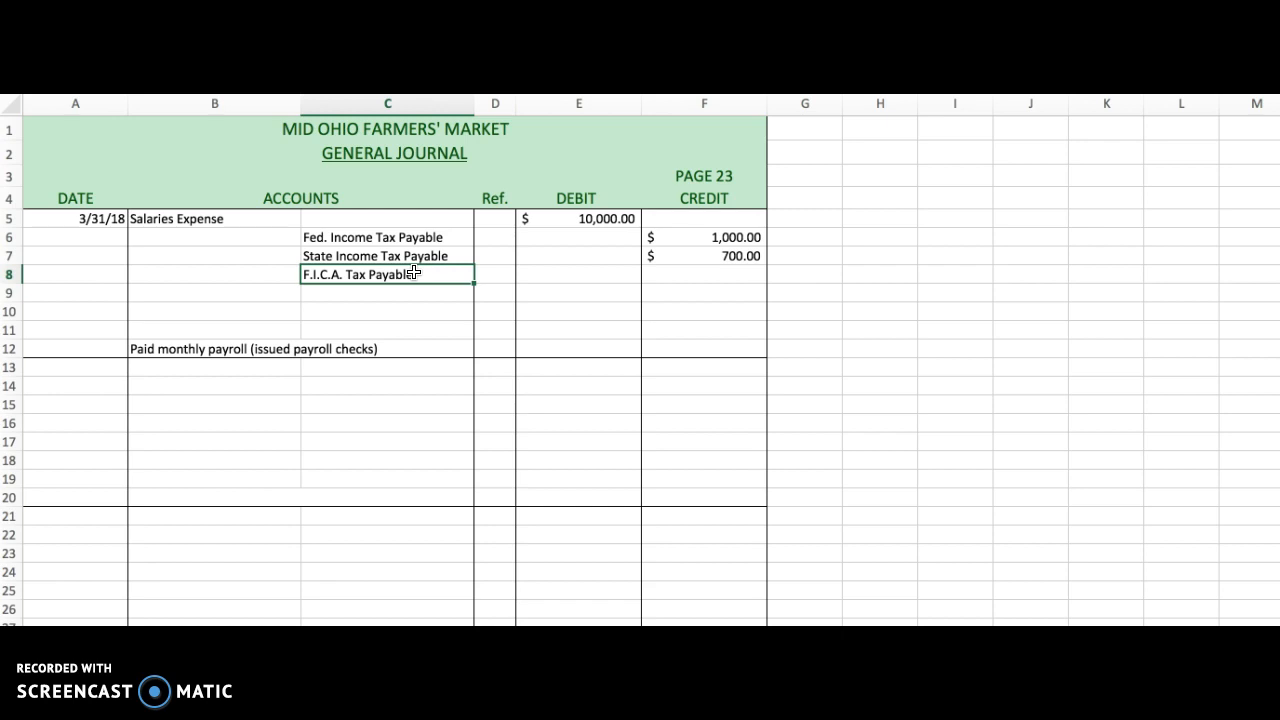
click(737, 272)
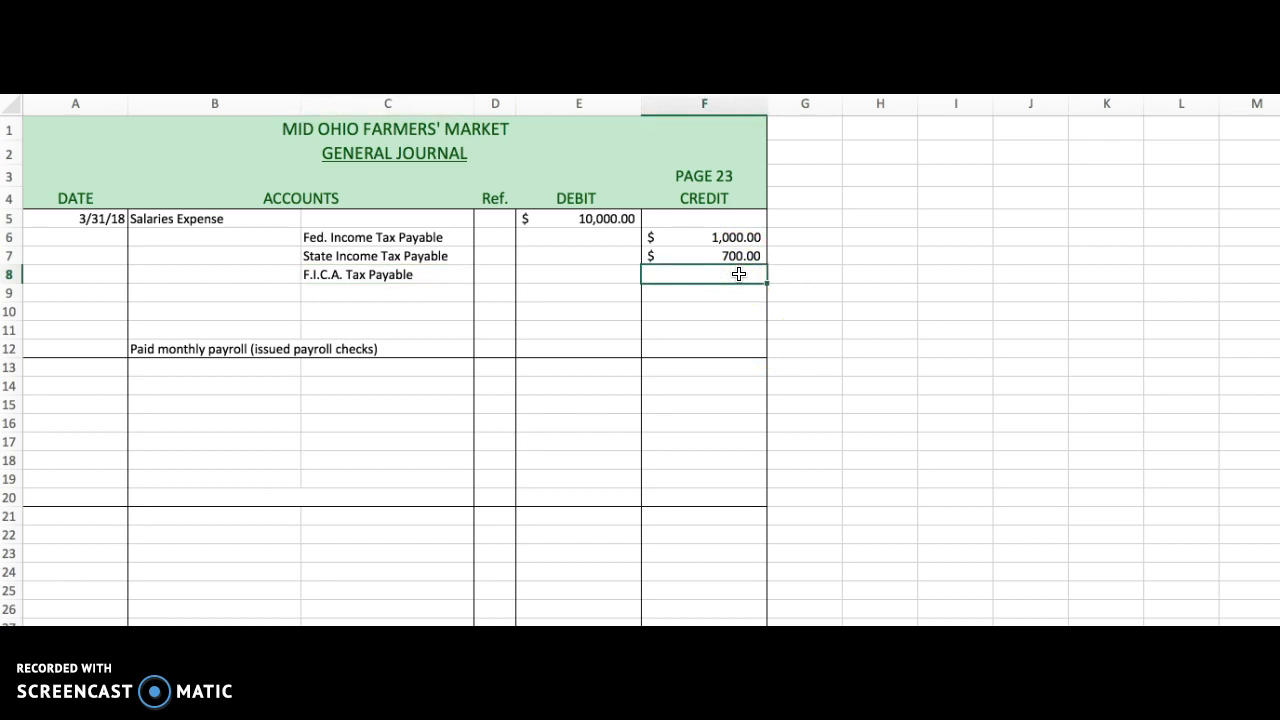
text(1,530.00)
key(Return)
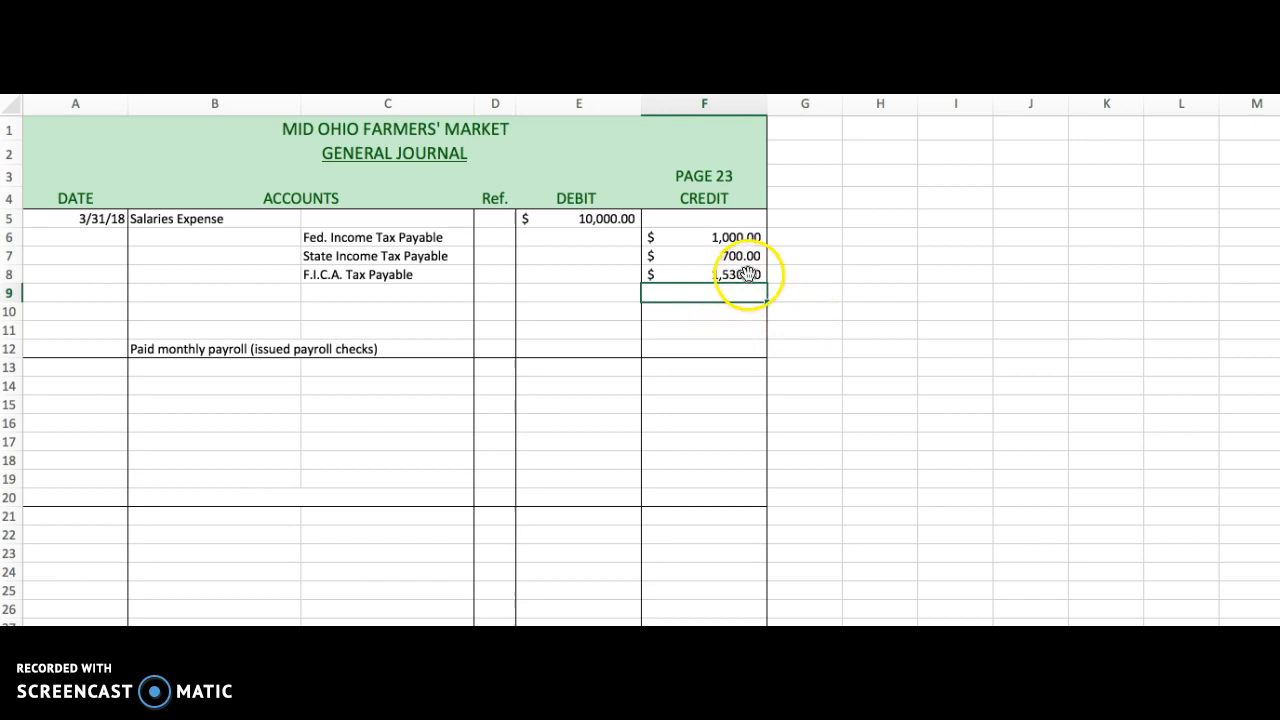
Enter City Income Tax Payable as the credited account in cell C9.
click(744, 274)
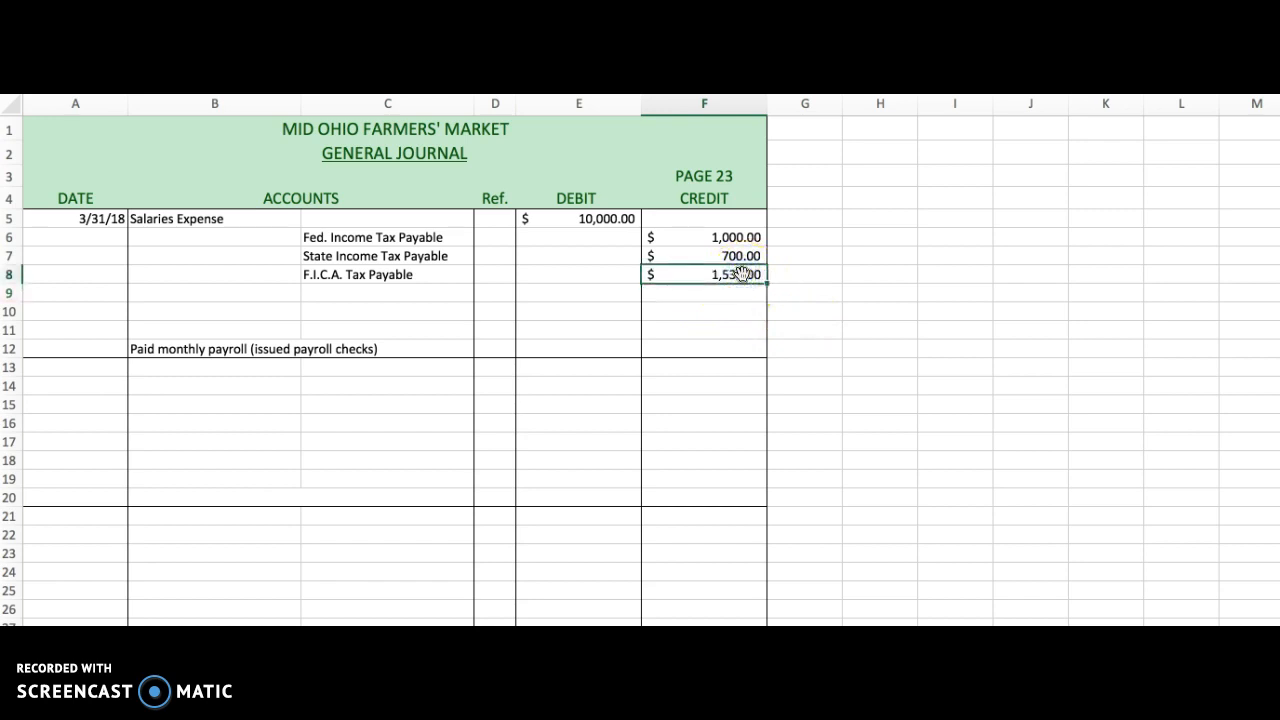
click(429, 241)
click(432, 257)
click(424, 278)
drag(737, 237, 737, 274)
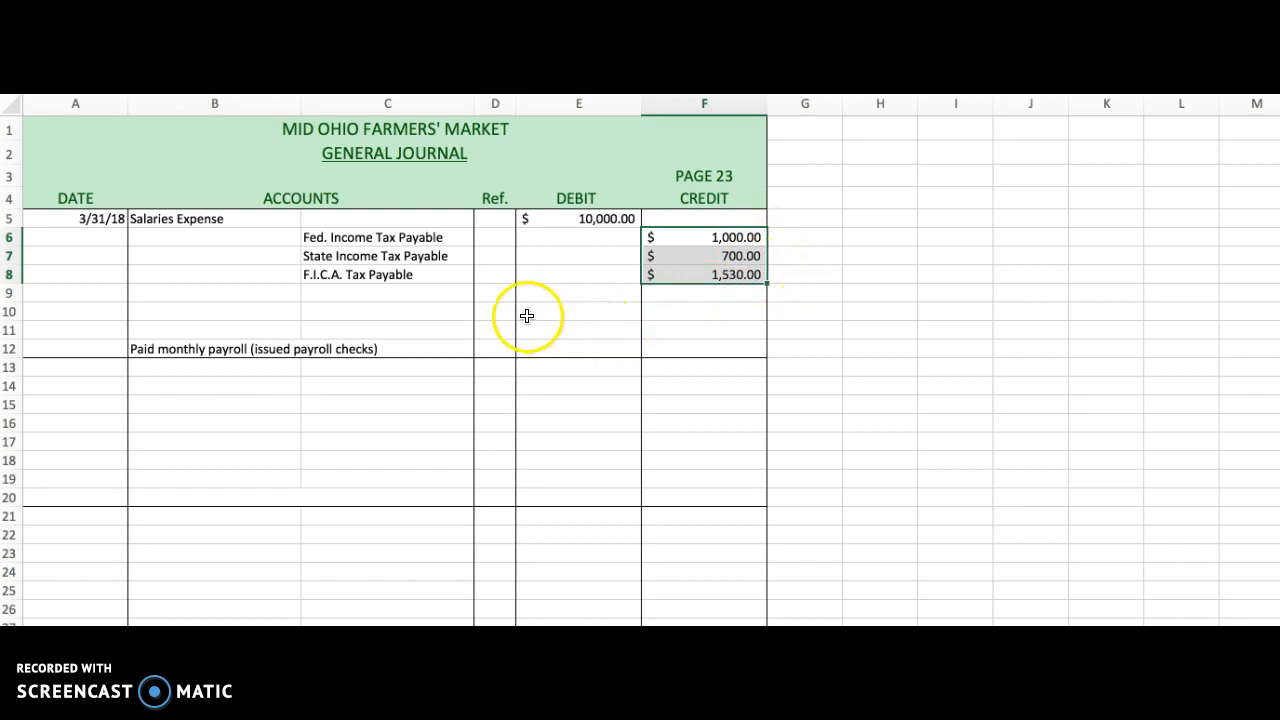
click(397, 291)
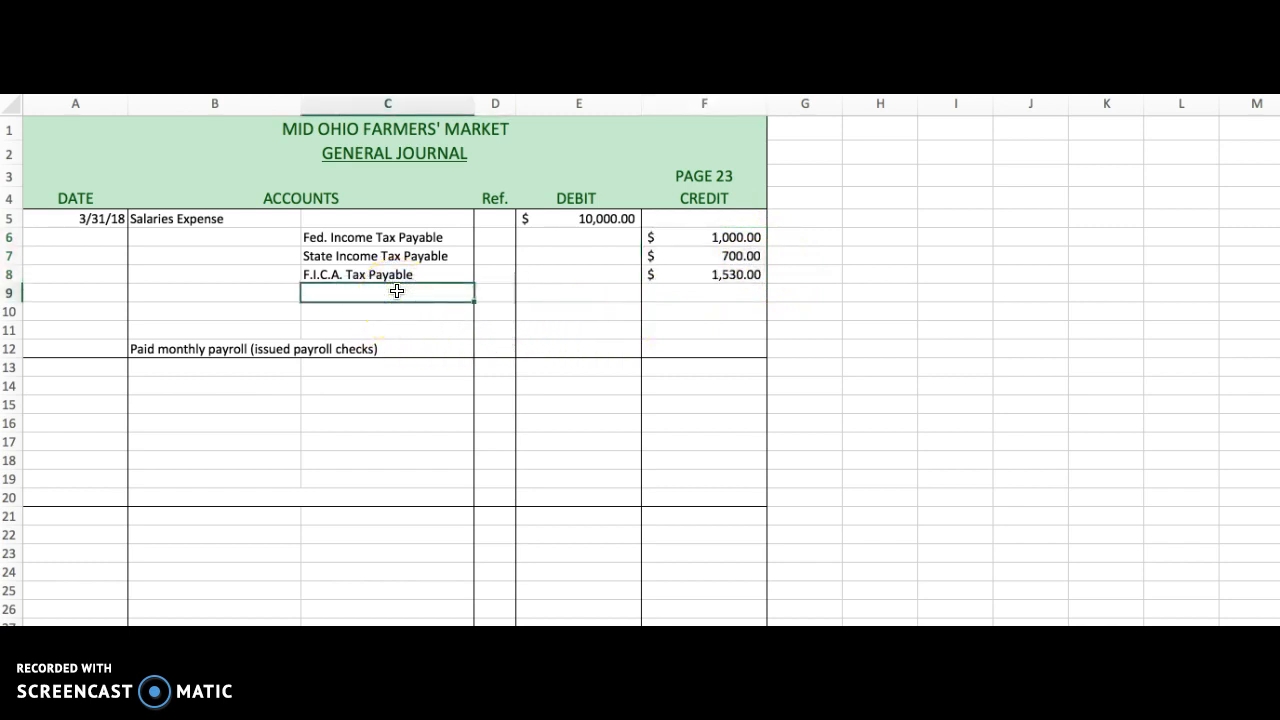
text(City Income Tax Payable)
key(Return)
Enter a credit of 200 for City Income Tax Payable in cell F9.
key(Up)
key(Right)
key(Right)
key(Right)
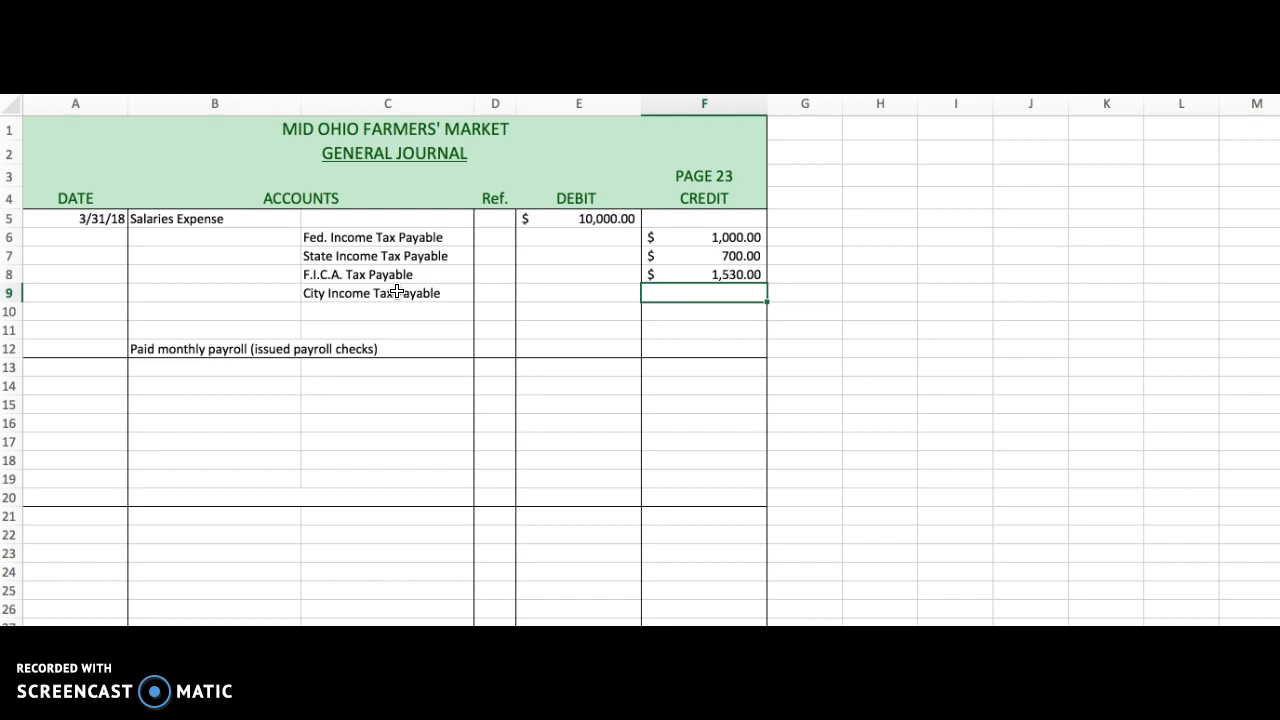
text(200)
key(Return)
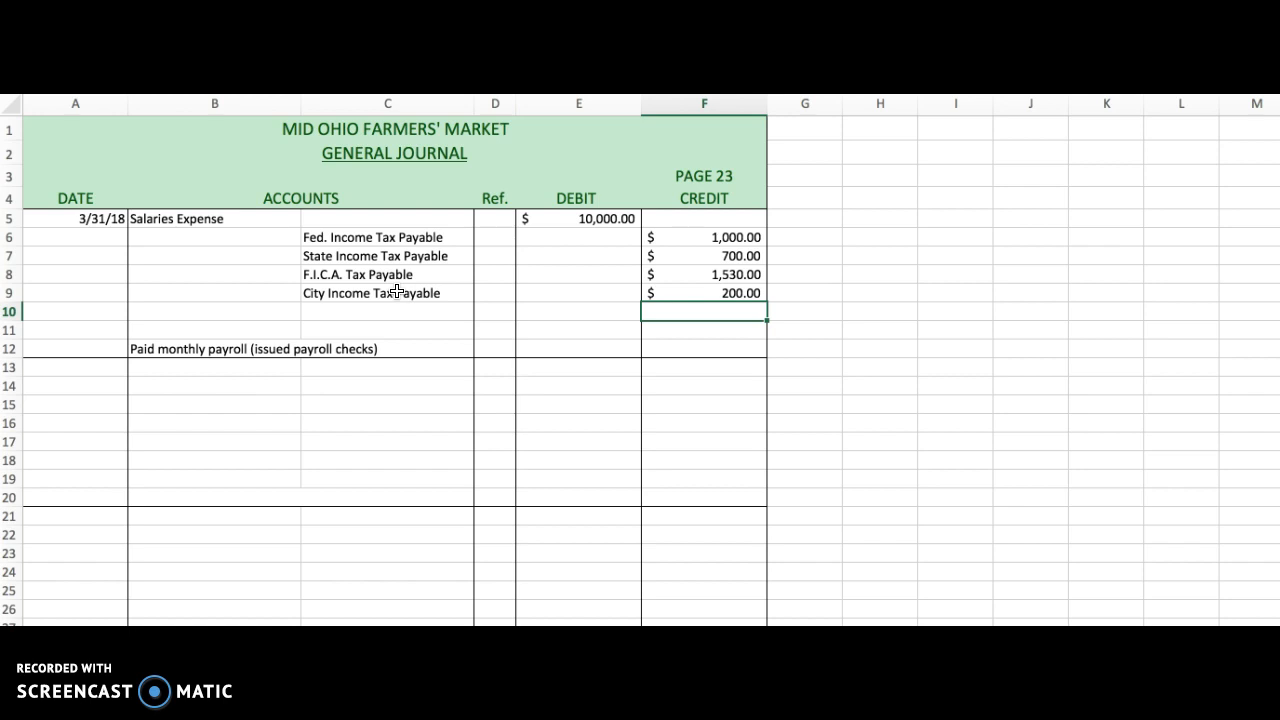
Enter Cash as the final credited account in cell C10.
scroll(397, 291, down, 5)
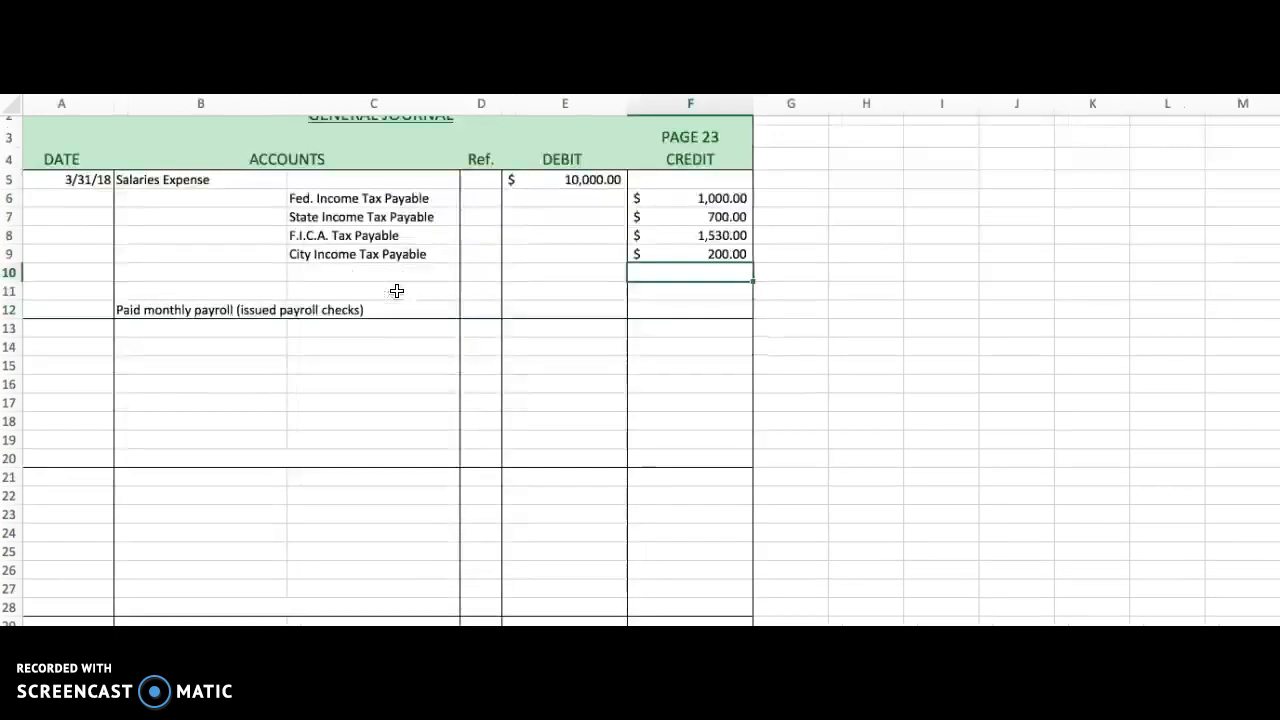
scroll(397, 291, up, 5)
click(391, 312)
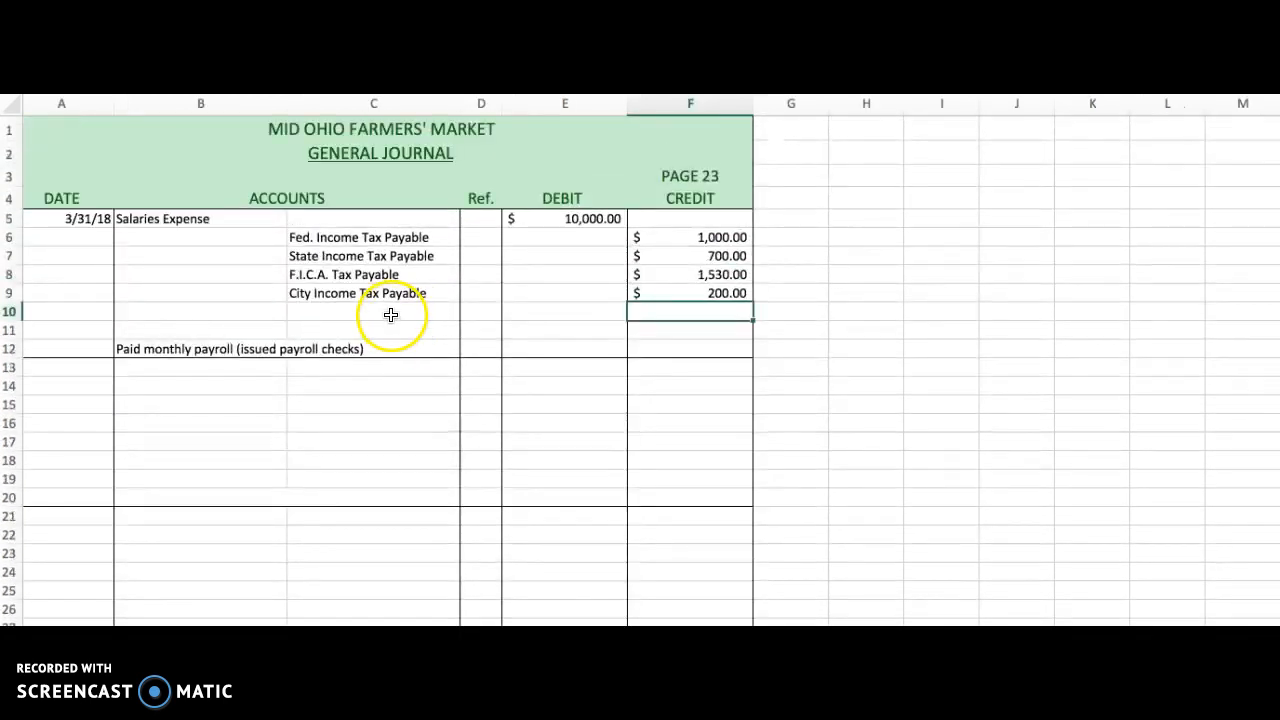
text(Cash)
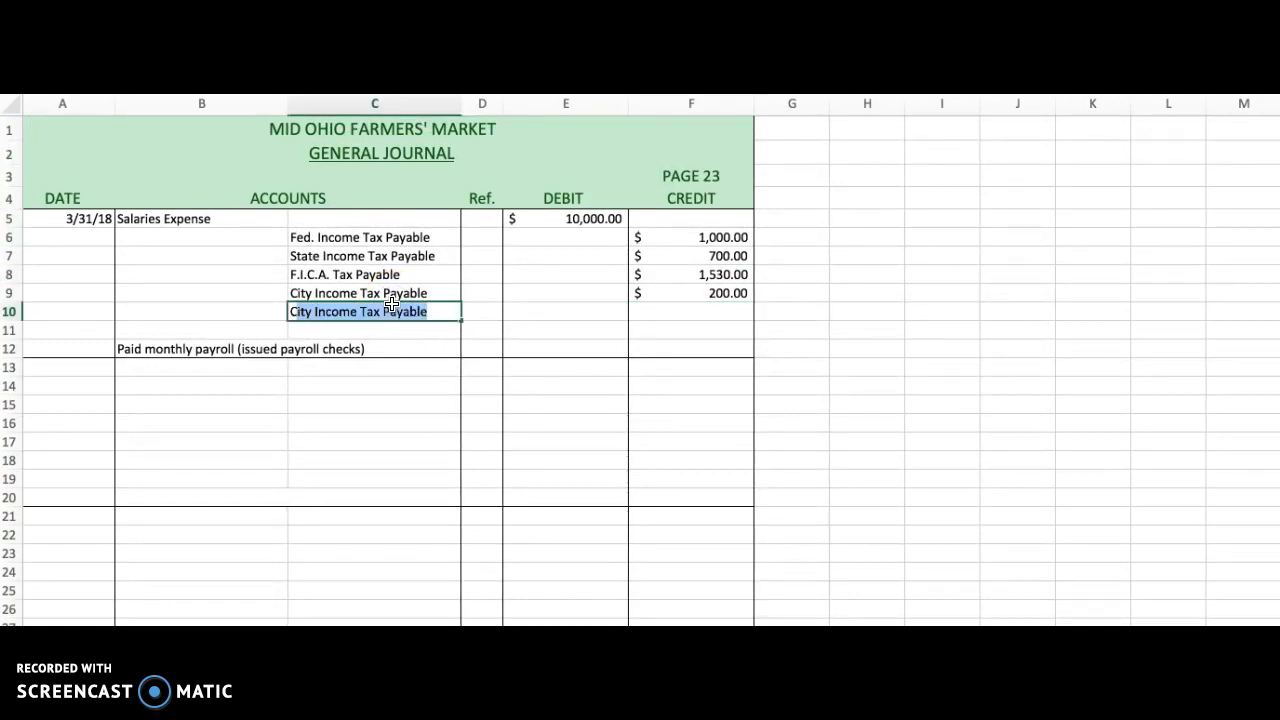
key(Return)
Examine the debit in E5 and the sum of the credits selected in F6:F9.
key(Up)
key(Right)
key(Right)
key(Right)
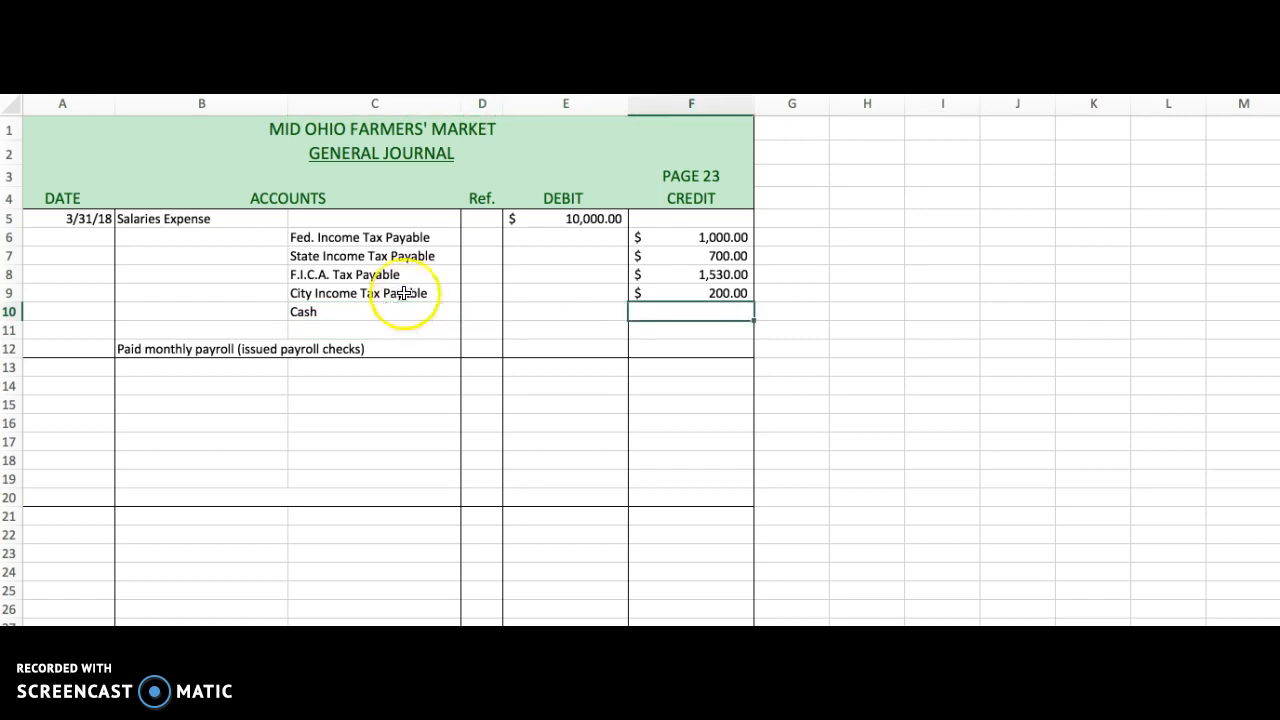
scroll(450, 270, right, 1)
scroll(563, 217, down, 1)
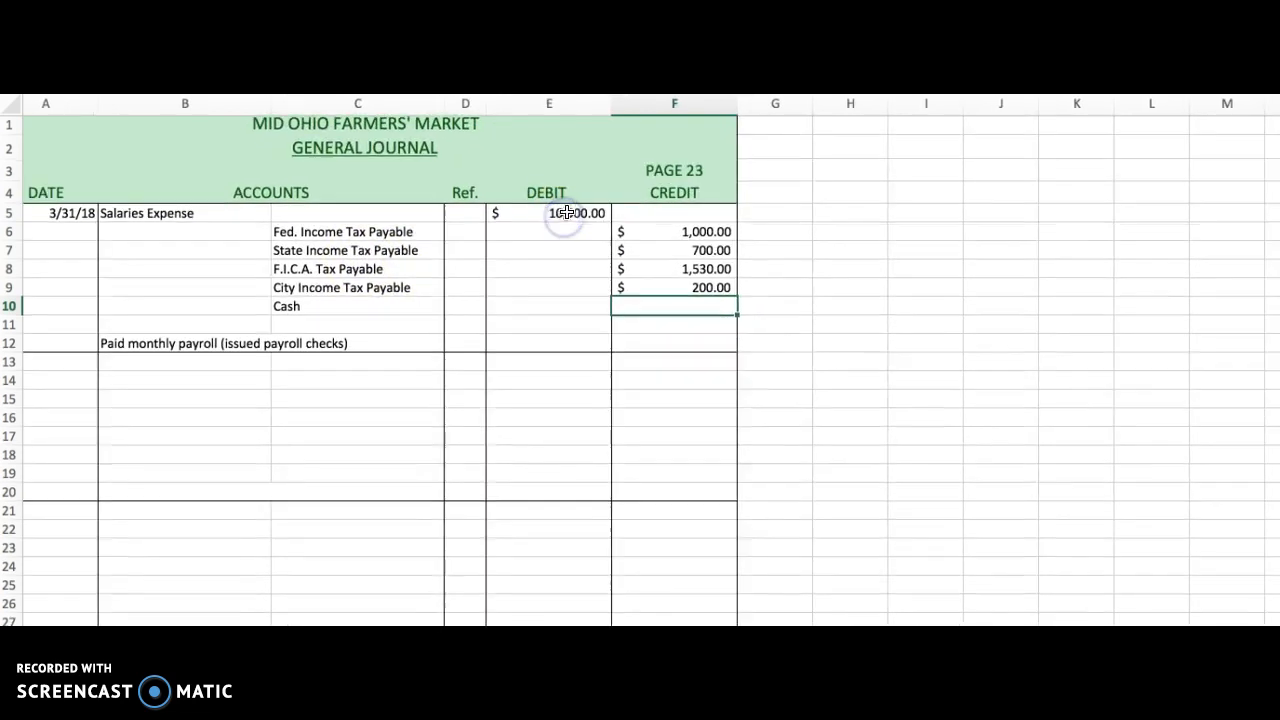
click(559, 214)
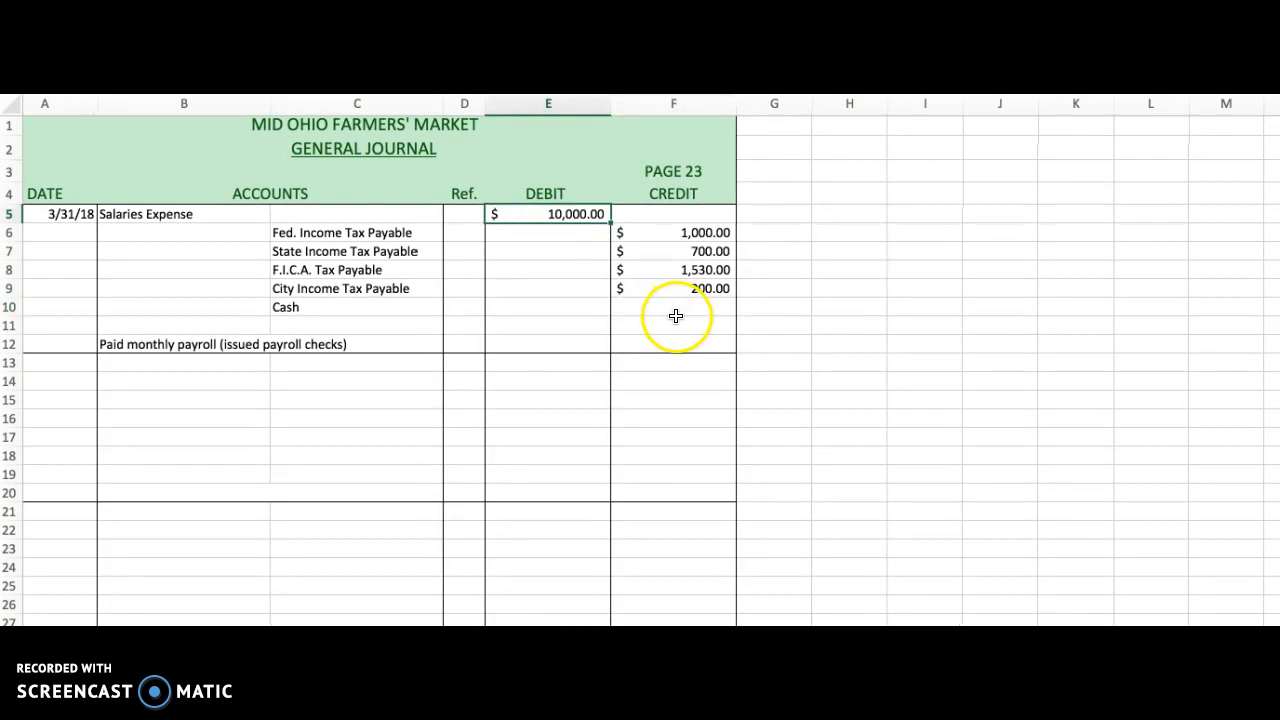
scroll(676, 318, up, 1)
drag(713, 238, 708, 288)
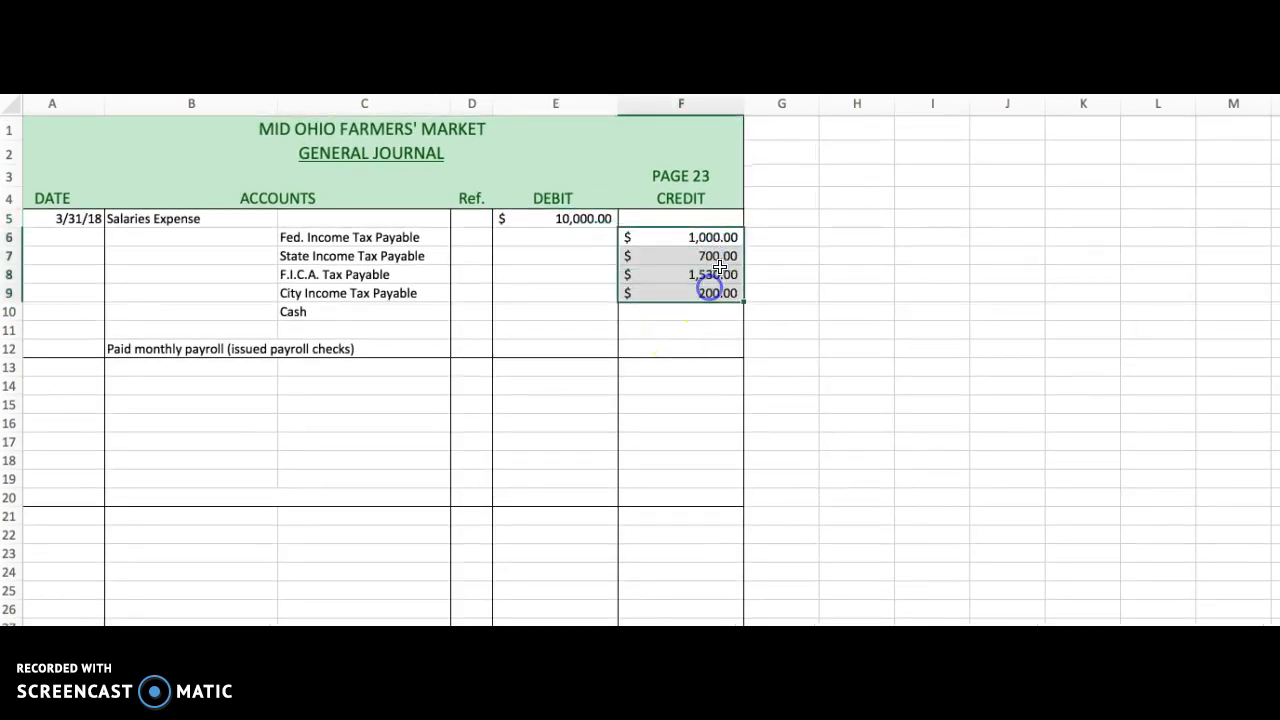
Enter a credit of 6570 for Cash in cell F10.
click(700, 315)
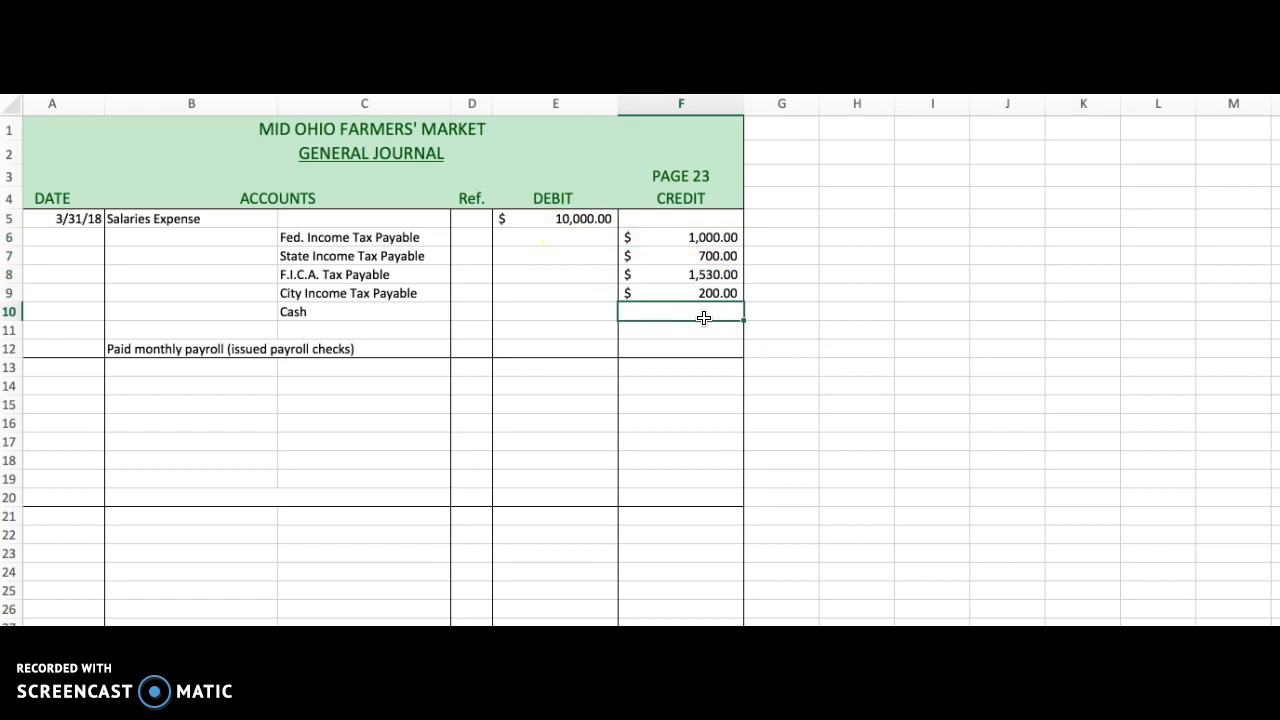
text(6570.)
key(Return)
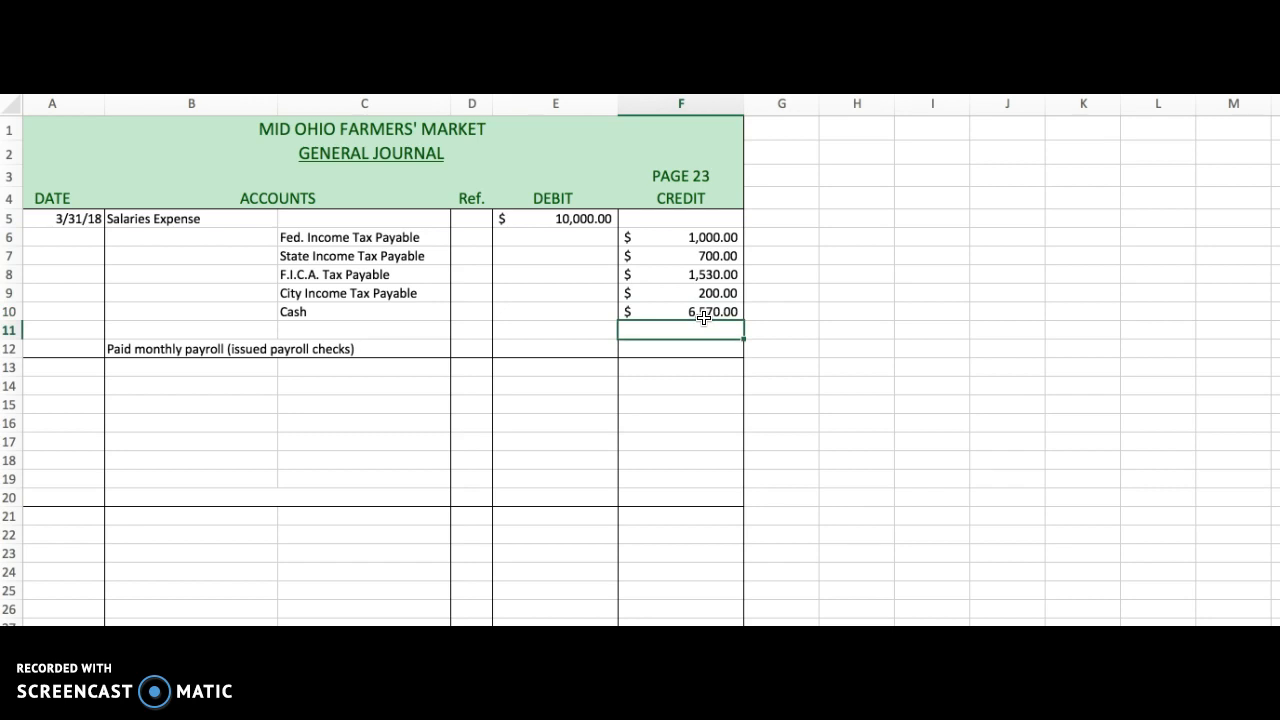
Compare the total of the credits in F6:F10 against the debit in E5.
scroll(691, 347, left, 1)
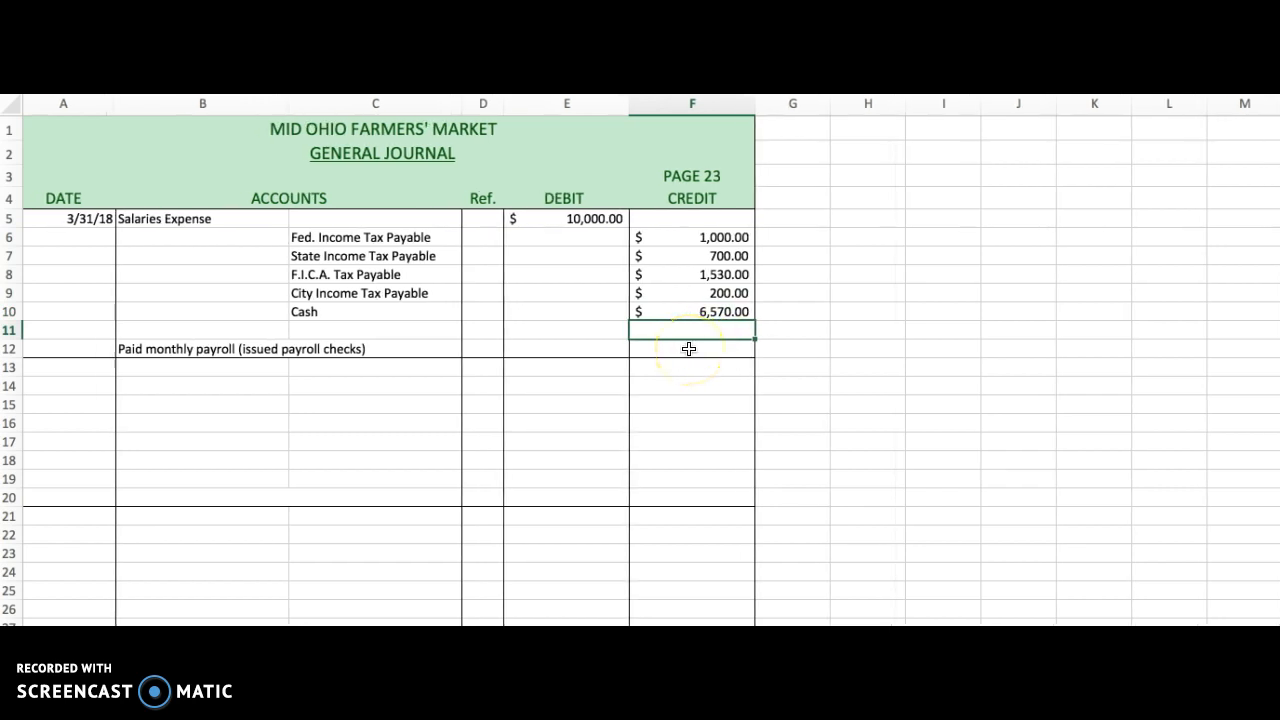
scroll(720, 310, right, 1)
click(724, 311)
click(726, 292)
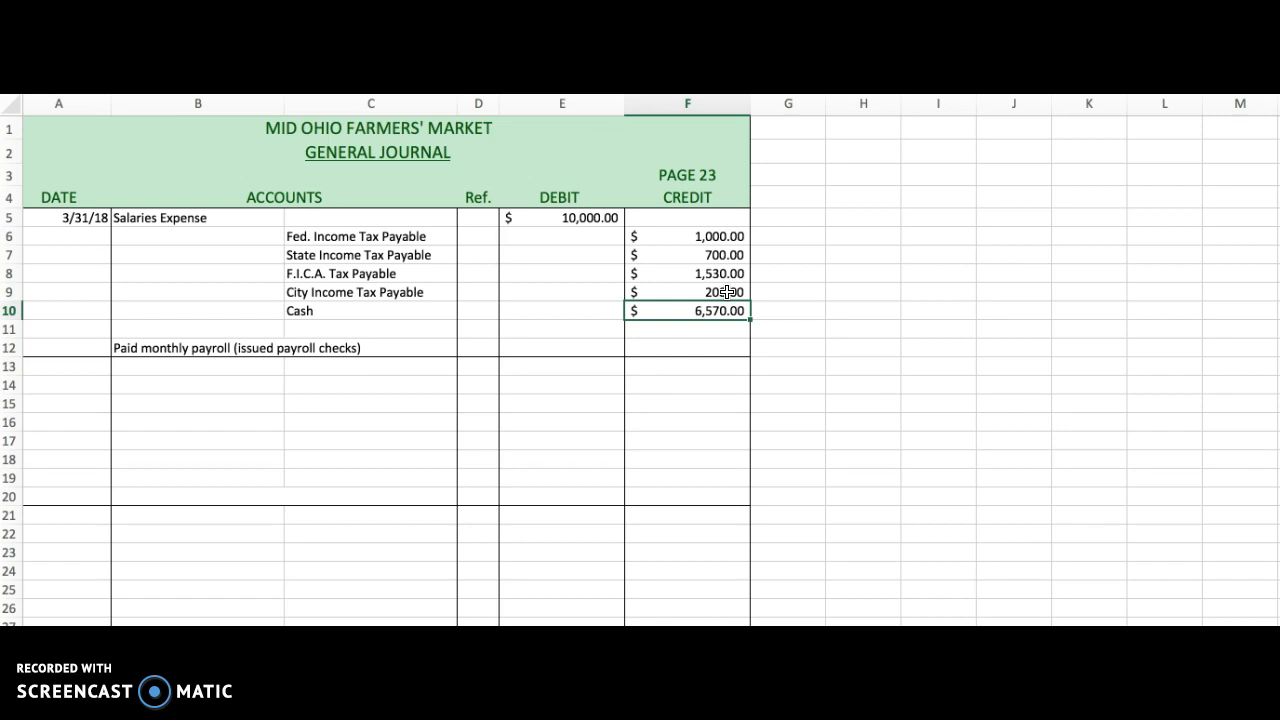
click(590, 219)
drag(716, 238, 698, 307)
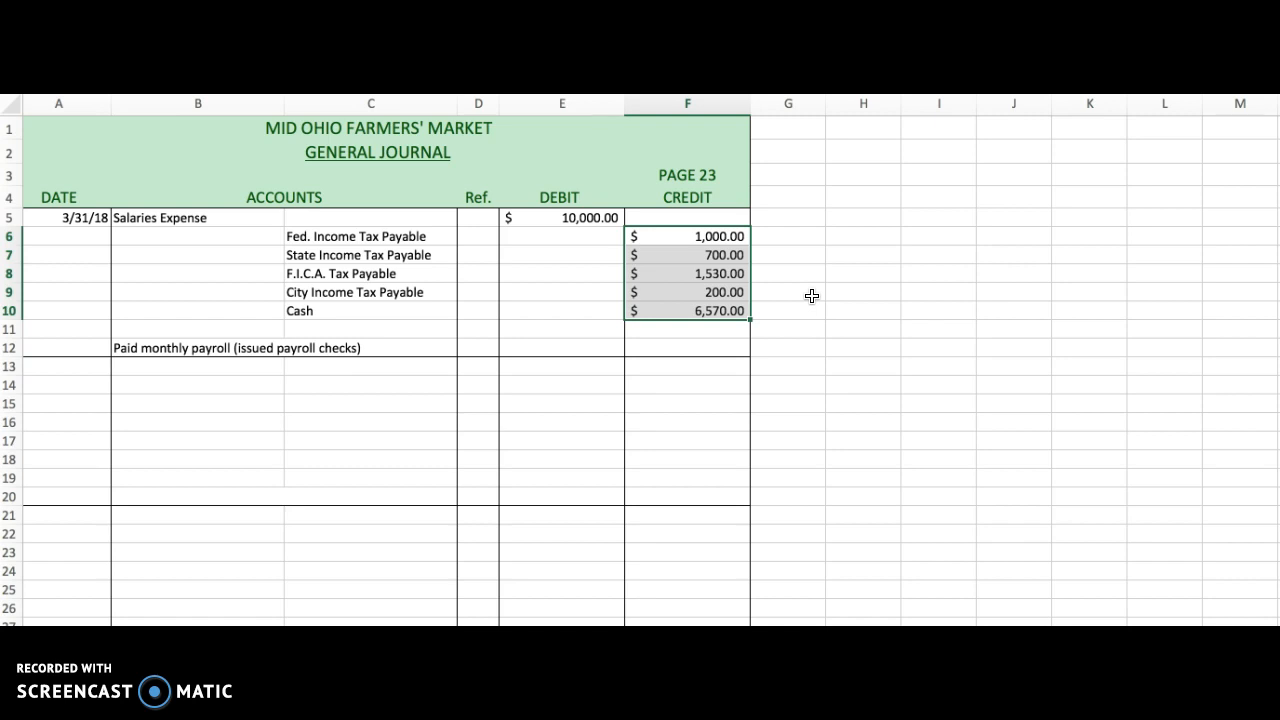
click(551, 330)
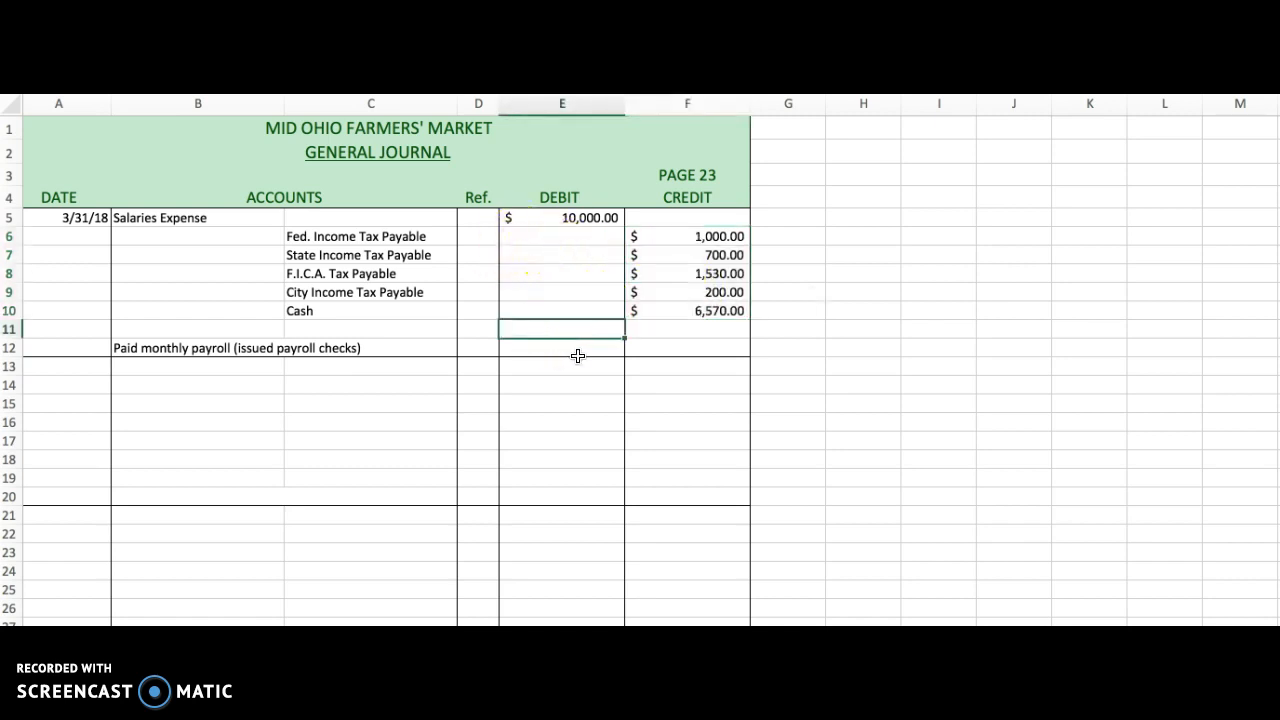